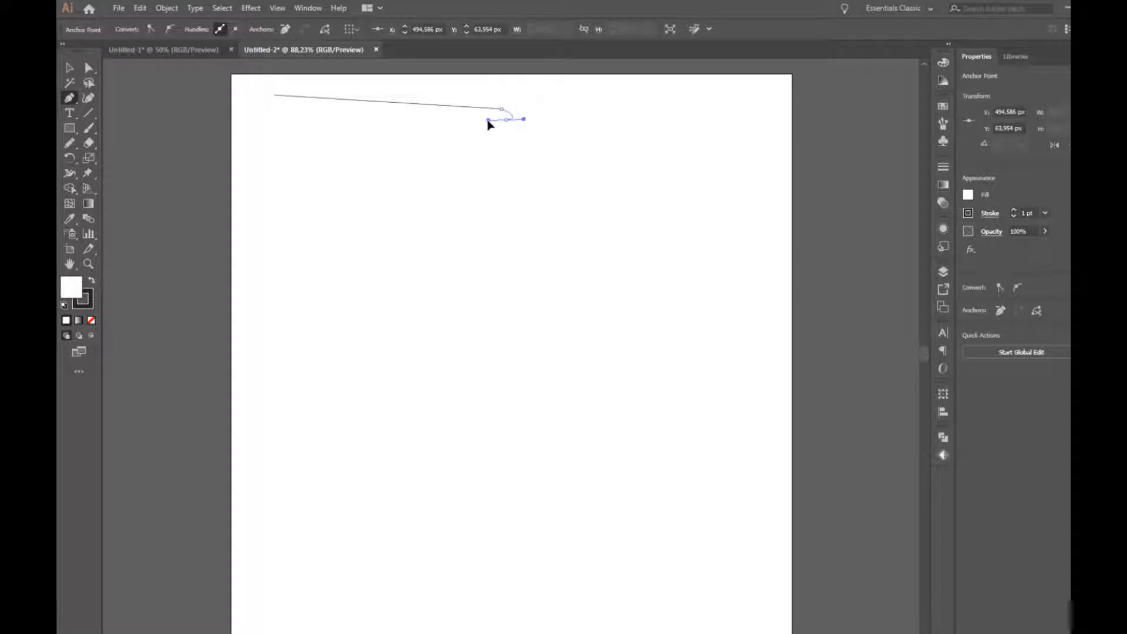
Close the tapered outline with straight edges and draw a circle about 41 px wide at the lower corner of its wide end
{"action": "left_click", "coordinate": [274, 120]}
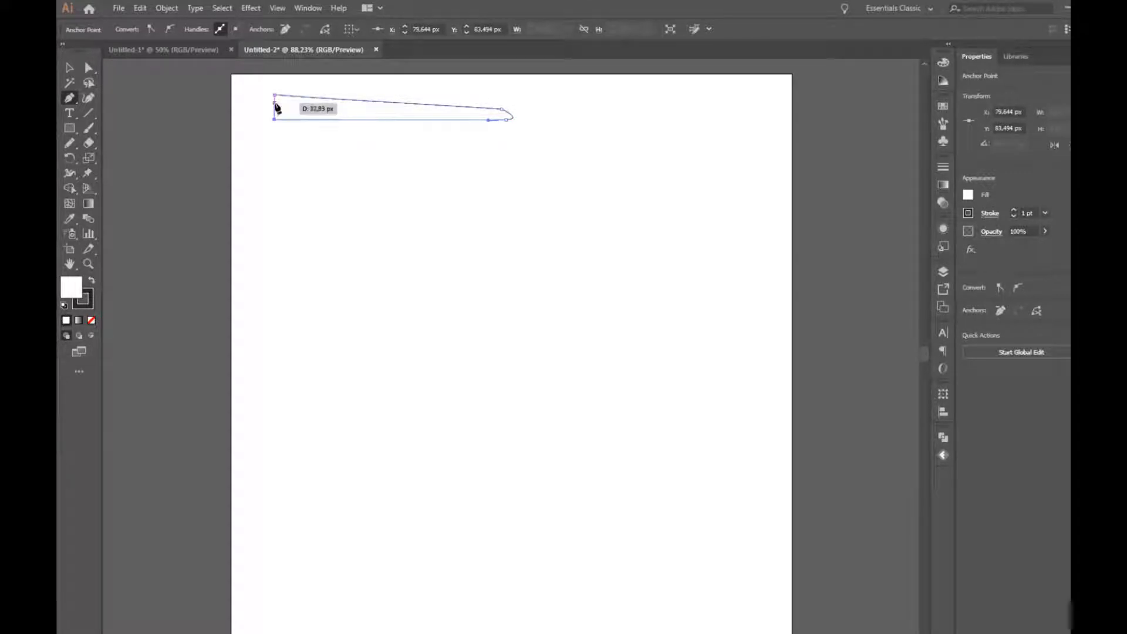
{"action": "left_click", "coordinate": [274, 95]}
{"action": "left_click", "coordinate": [70, 128]}
{"action": "left_click_drag", "start_coordinate": [70, 128], "coordinate": [135, 159]}
{"action": "left_click_drag", "start_coordinate": [274, 117], "coordinate": [293, 132]}
{"action": "key", "text": "v"}
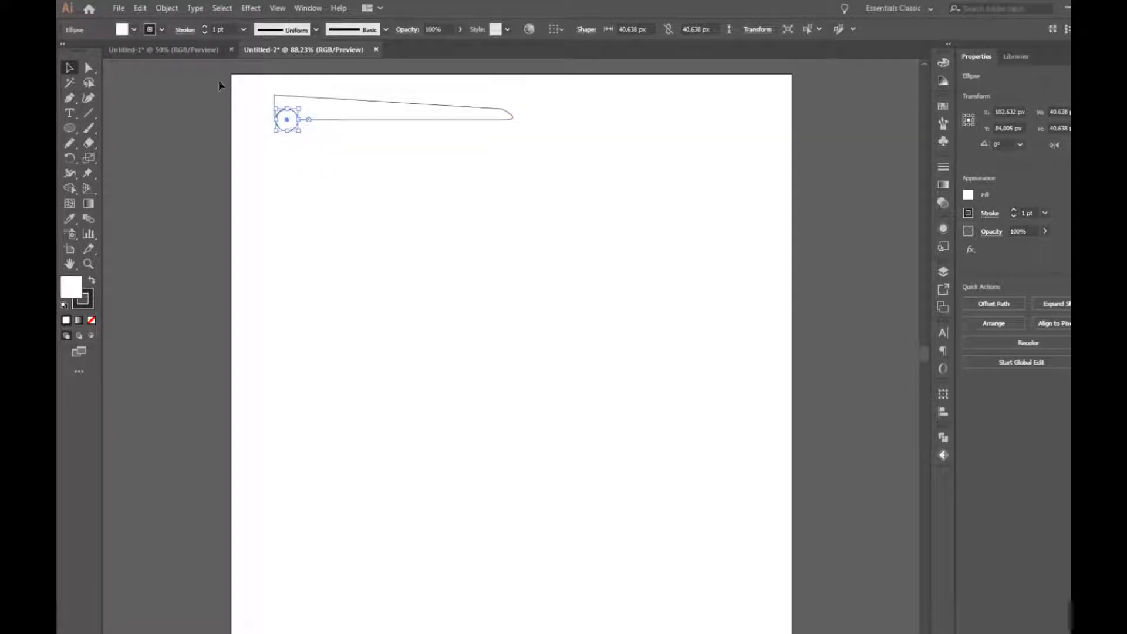
Copy and paste the circle, shrink the copy to about 25 px and centre it on the lower edge near the narrow end
{"action": "left_click", "coordinate": [140, 7]}
{"action": "left_click", "coordinate": [159, 69]}
{"action": "left_click", "coordinate": [139, 7]}
{"action": "left_click", "coordinate": [160, 82]}
{"action": "left_click_drag", "start_coordinate": [519, 364], "coordinate": [480, 121]}
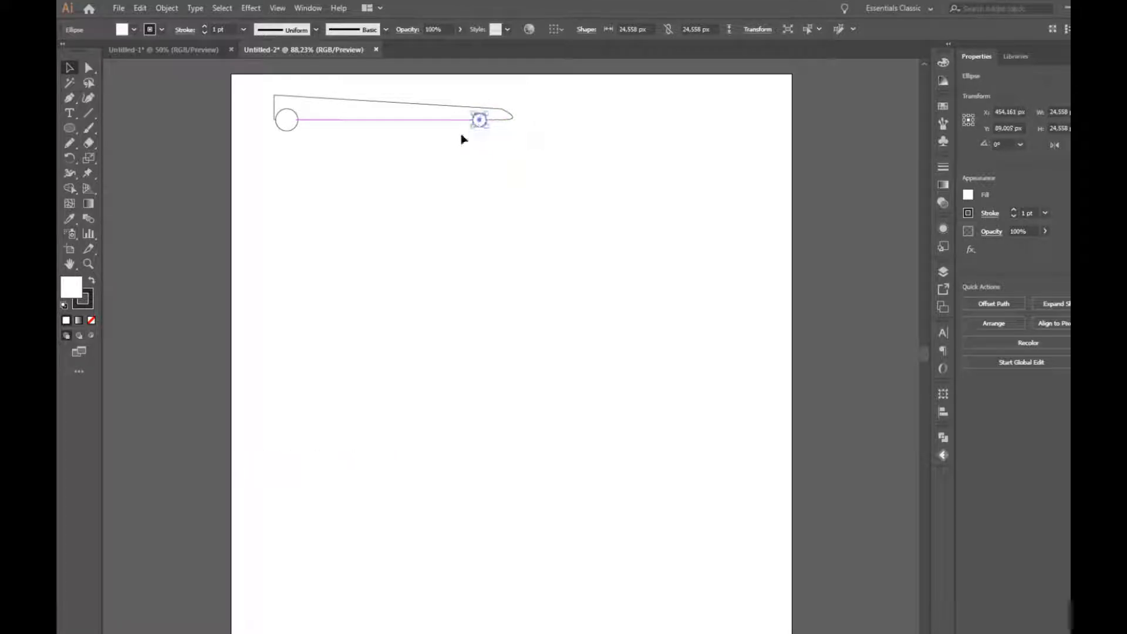
Give both circles a dark fill with no stroke by clearing the fill and swapping it with the stroke
{"action": "left_click", "coordinate": [287, 129], "text": "shift"}
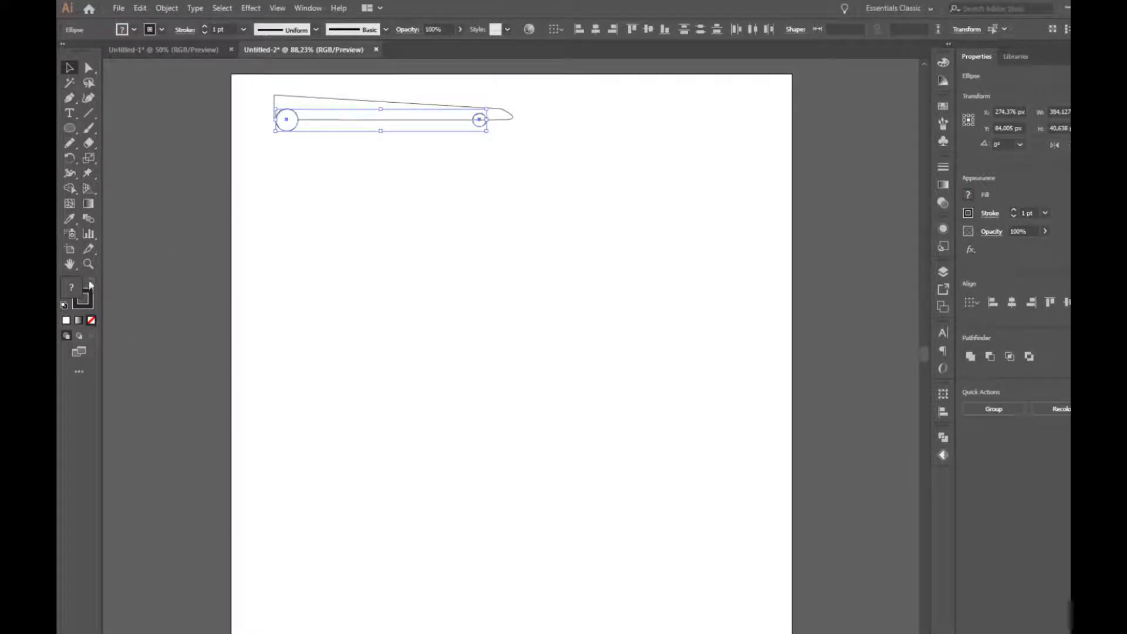
{"action": "left_click", "coordinate": [346, 166]}
{"action": "left_click", "coordinate": [297, 128]}
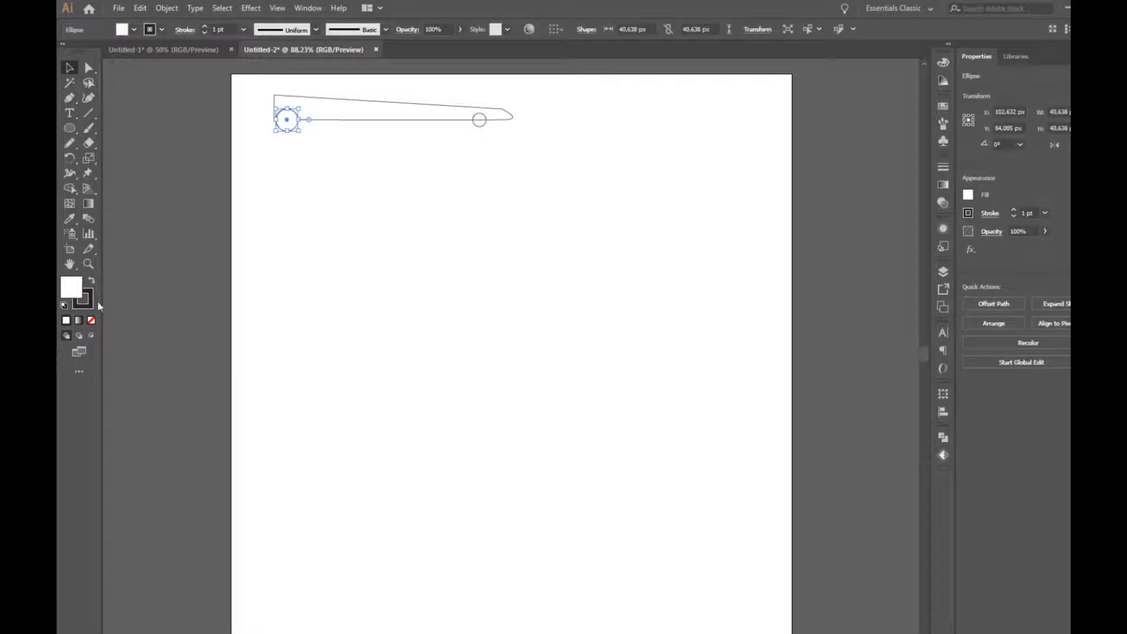
{"action": "left_click", "coordinate": [91, 320]}
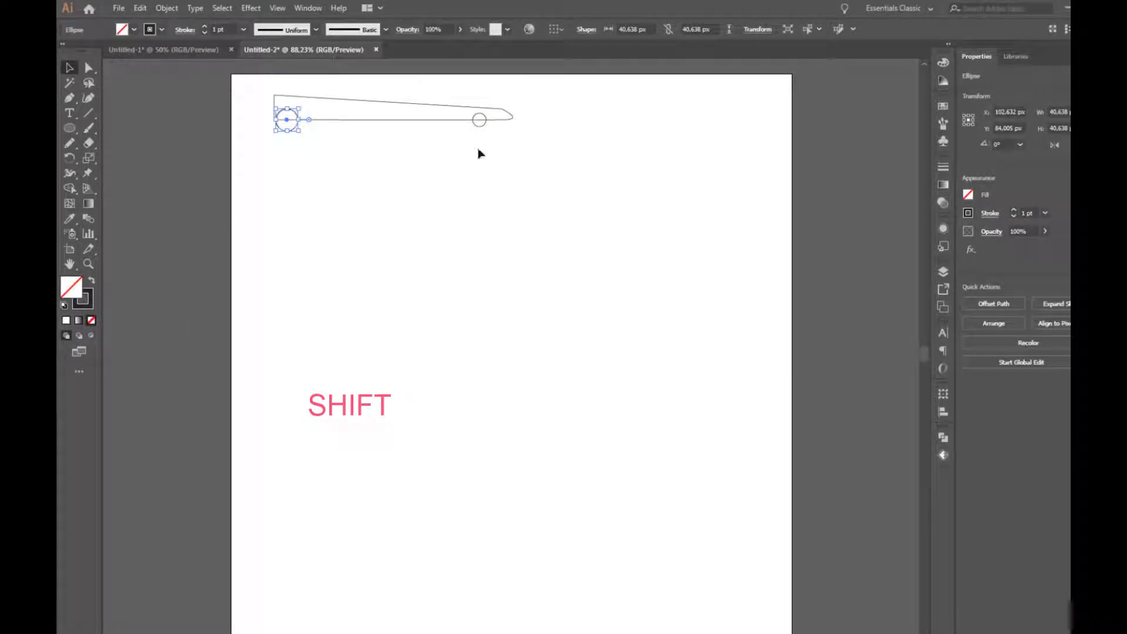
{"action": "left_click", "coordinate": [480, 120], "text": "shift"}
{"action": "left_click", "coordinate": [92, 281]}
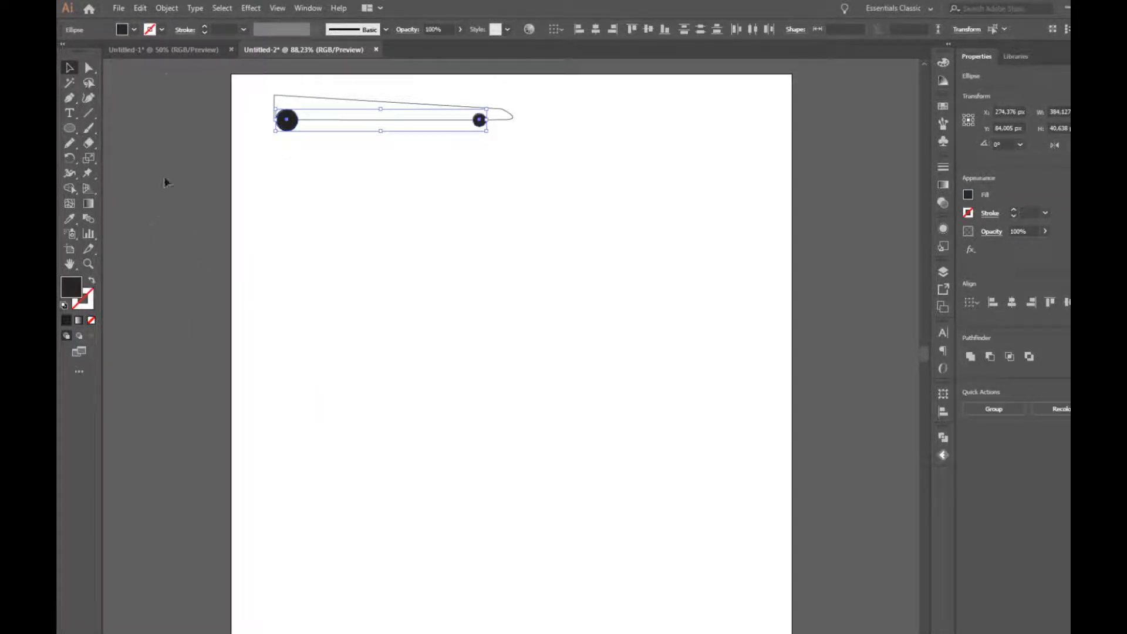
Make a blend between the two circles and expand its object and fill
{"action": "left_click", "coordinate": [166, 8]}
{"action": "mouse_move", "coordinate": [270, 365]}
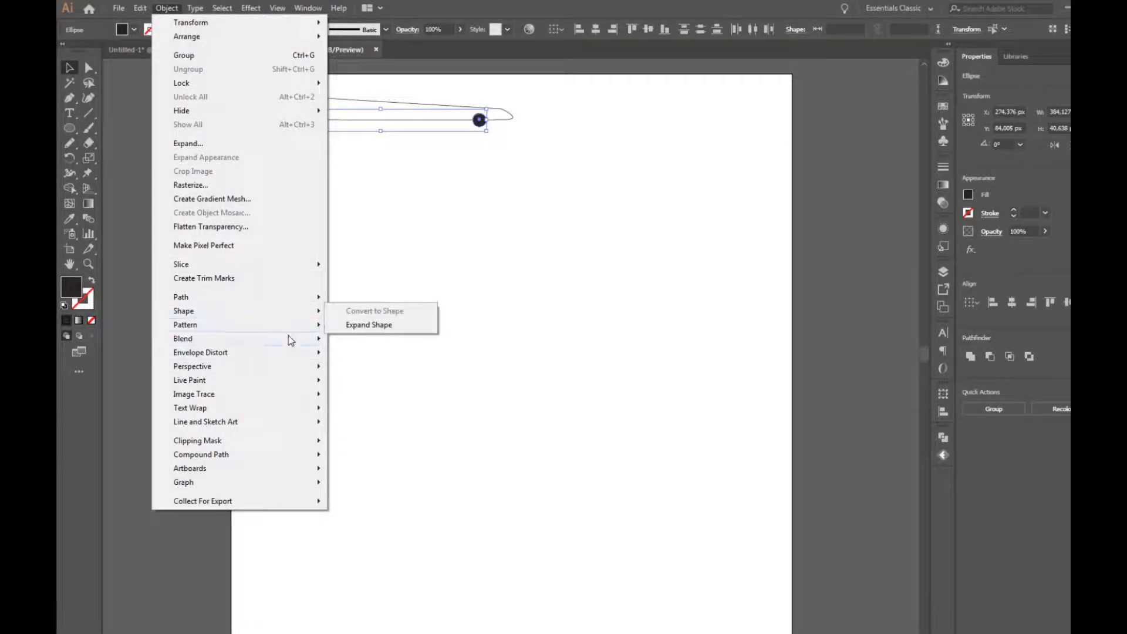
{"action": "mouse_move", "coordinate": [289, 339]}
{"action": "left_click", "coordinate": [376, 339]}
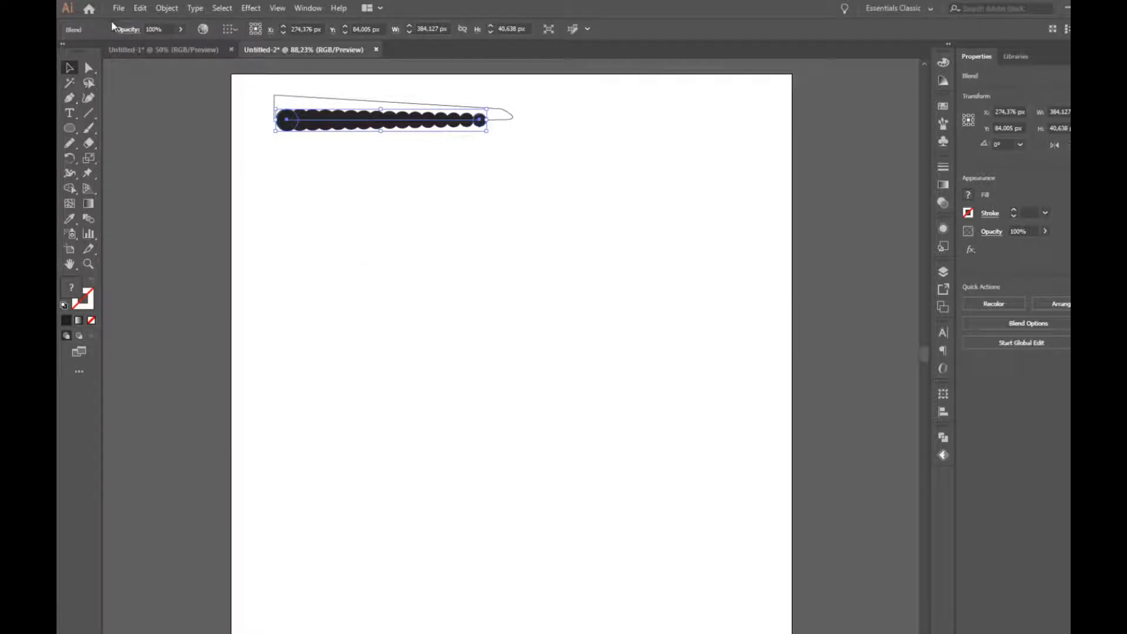
{"action": "left_click", "coordinate": [166, 8]}
{"action": "left_click", "coordinate": [185, 143]}
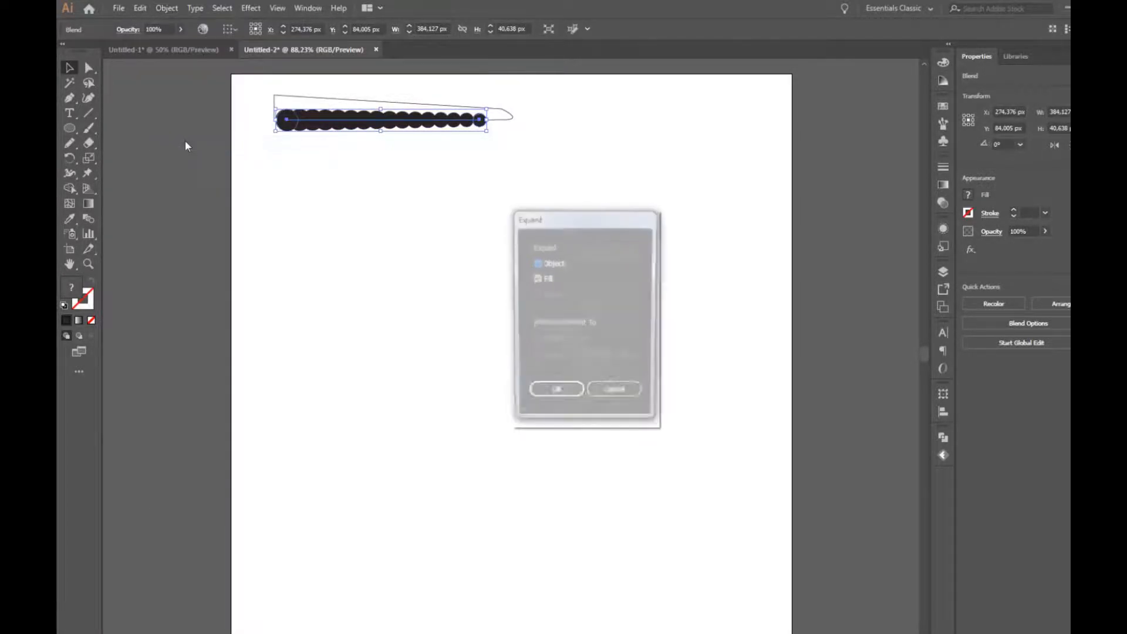
{"action": "left_click", "coordinate": [555, 387]}
{"action": "left_click", "coordinate": [478, 203]}
Give the tapered path a dark fill and no stroke
{"action": "left_click", "coordinate": [498, 120]}
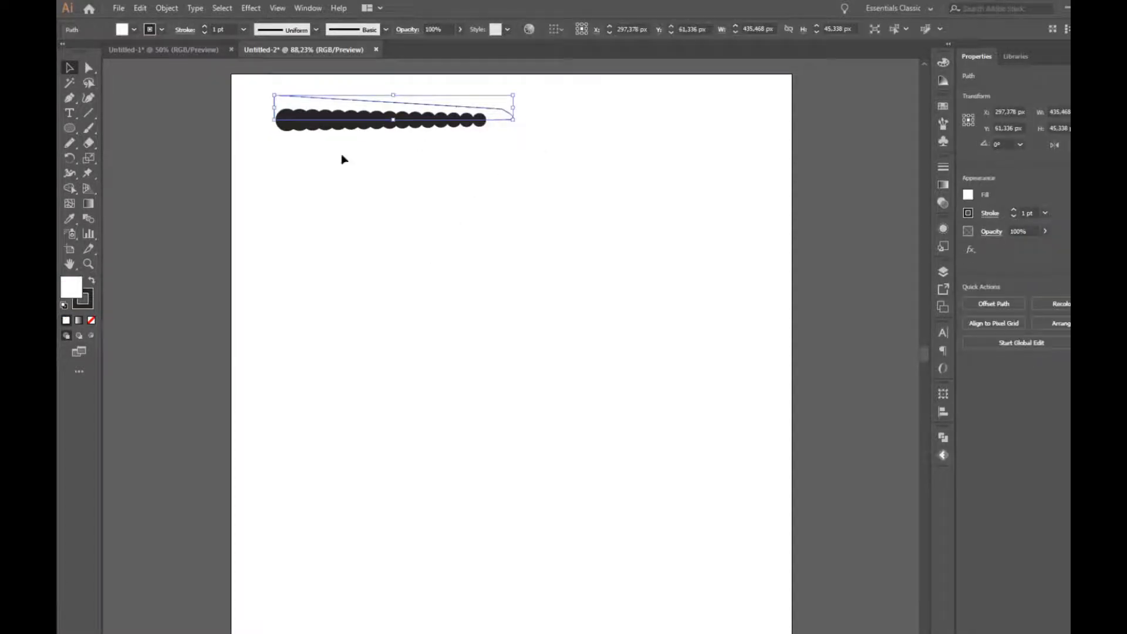
{"action": "left_click", "coordinate": [93, 321]}
{"action": "left_click", "coordinate": [91, 280]}
Unite the tapered path and the expanded circles with Pathfinder and make the result a compound path
{"action": "mouse_move", "coordinate": [259, 96]}
{"action": "left_mouse_down"}
{"action": "mouse_move", "coordinate": [418, 182]}
{"action": "mouse_move", "coordinate": [530, 209]}
{"action": "left_mouse_up"}
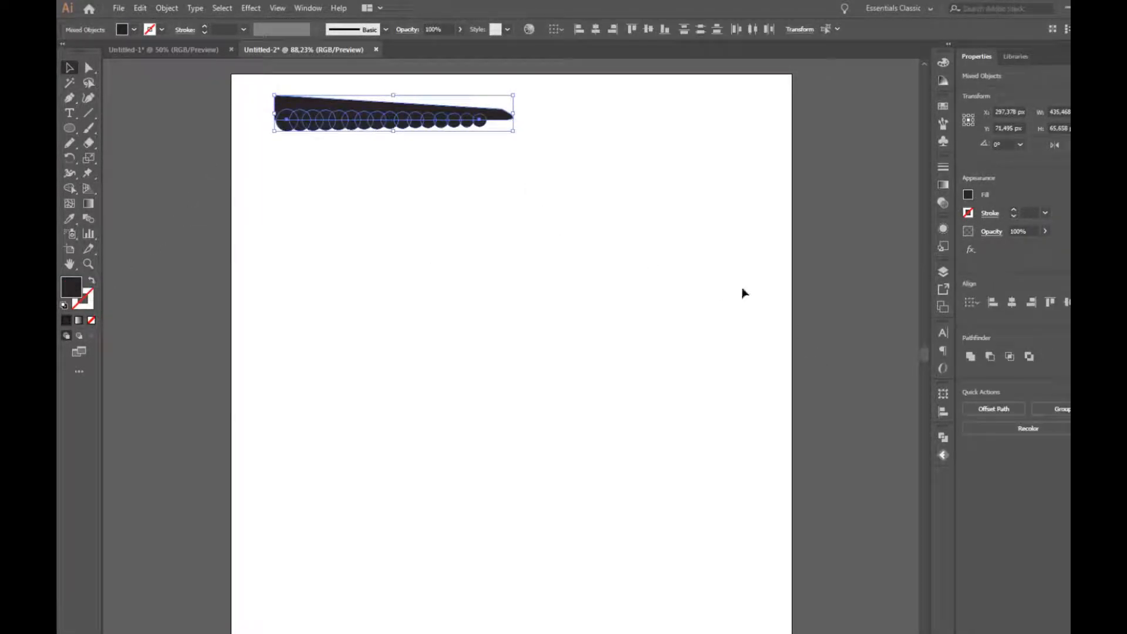
{"action": "left_click", "coordinate": [308, 9]}
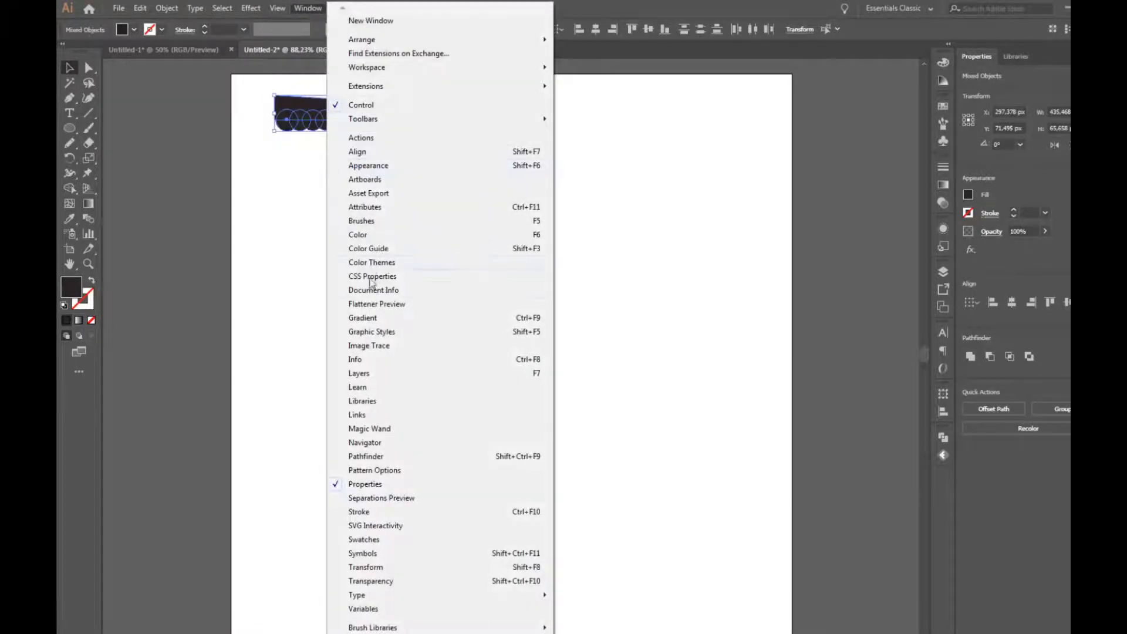
{"action": "left_click", "coordinate": [384, 456]}
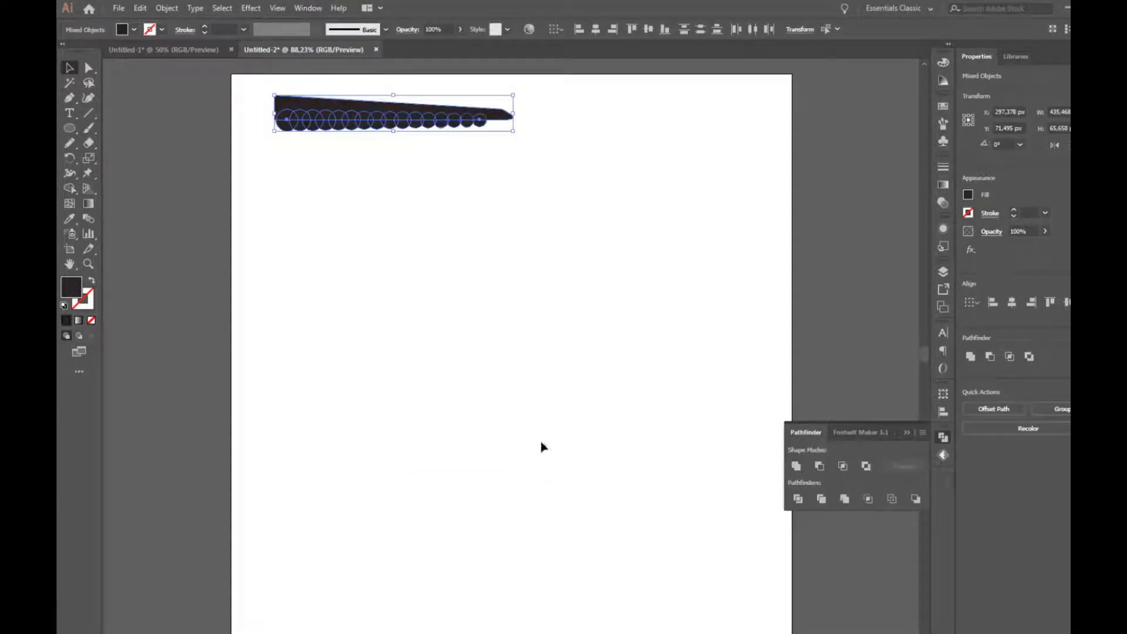
{"action": "left_click", "coordinate": [797, 466]}
{"action": "left_click", "coordinate": [910, 435]}
{"action": "key", "text": "ctrl+8"}
Create an art brush from the scalloped shape, set to scale proportionately, and choose a colorization method
{"action": "left_click", "coordinate": [943, 124]}
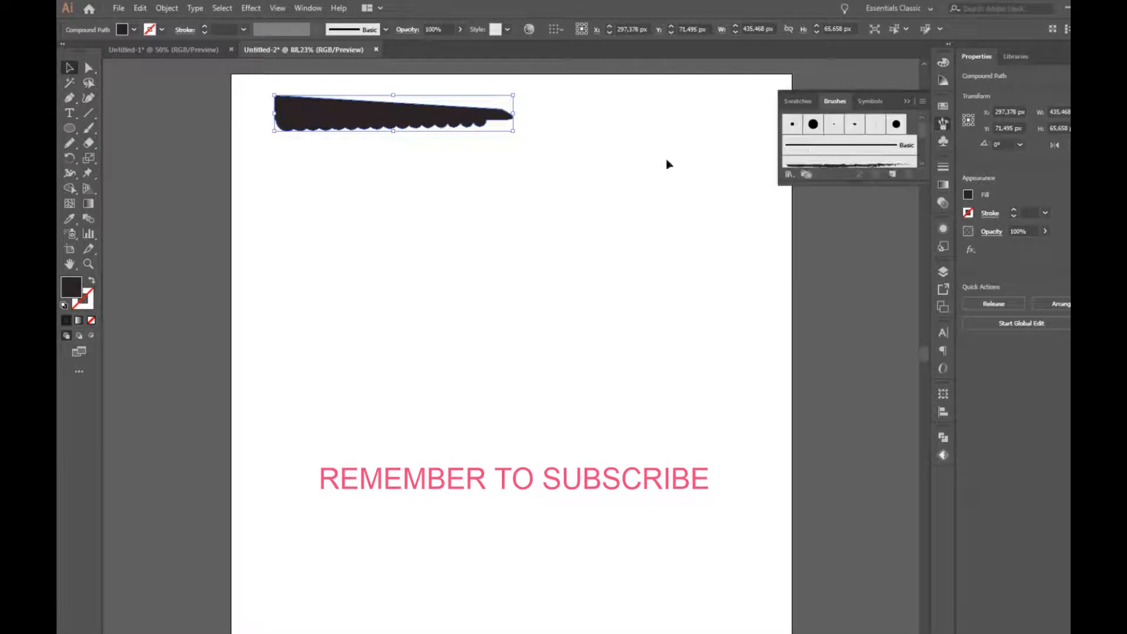
{"action": "left_click_drag", "start_coordinate": [429, 122], "coordinate": [856, 169]}
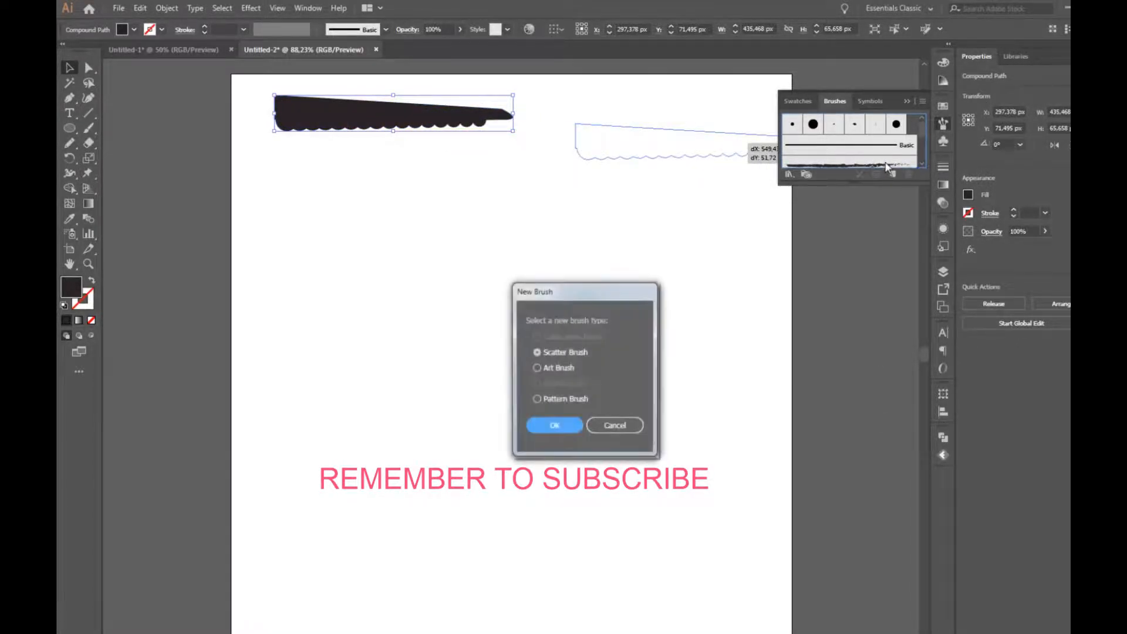
{"action": "left_click", "coordinate": [541, 367]}
{"action": "left_click", "coordinate": [557, 422]}
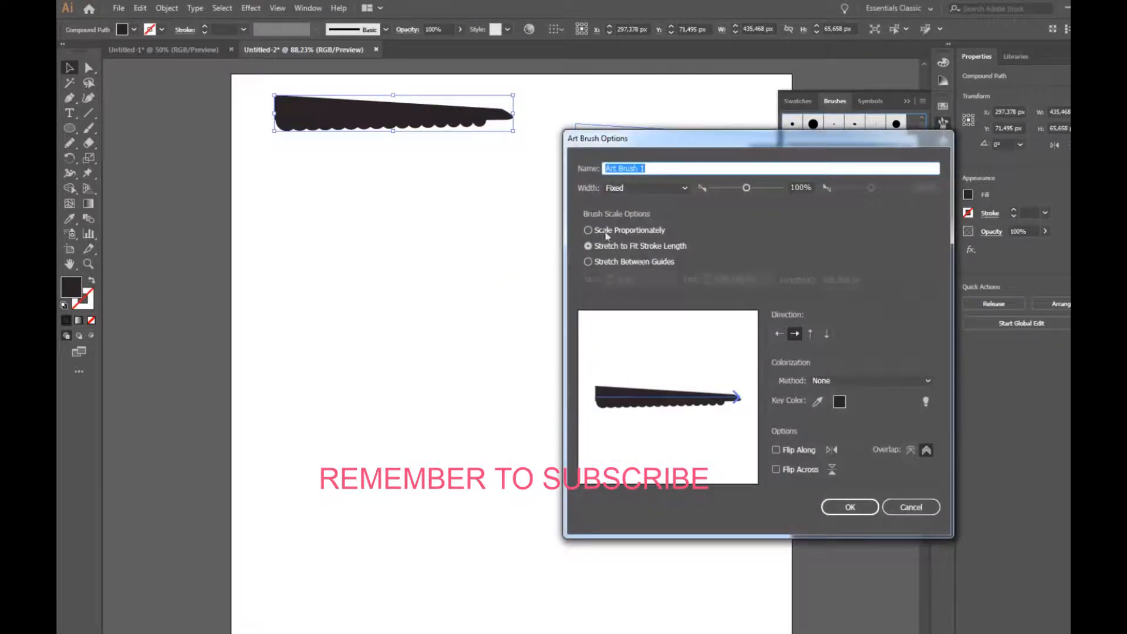
{"action": "left_click", "coordinate": [588, 231]}
{"action": "left_click", "coordinate": [926, 381]}
{"action": "left_click", "coordinate": [883, 408]}
{"action": "left_click", "coordinate": [850, 506]}
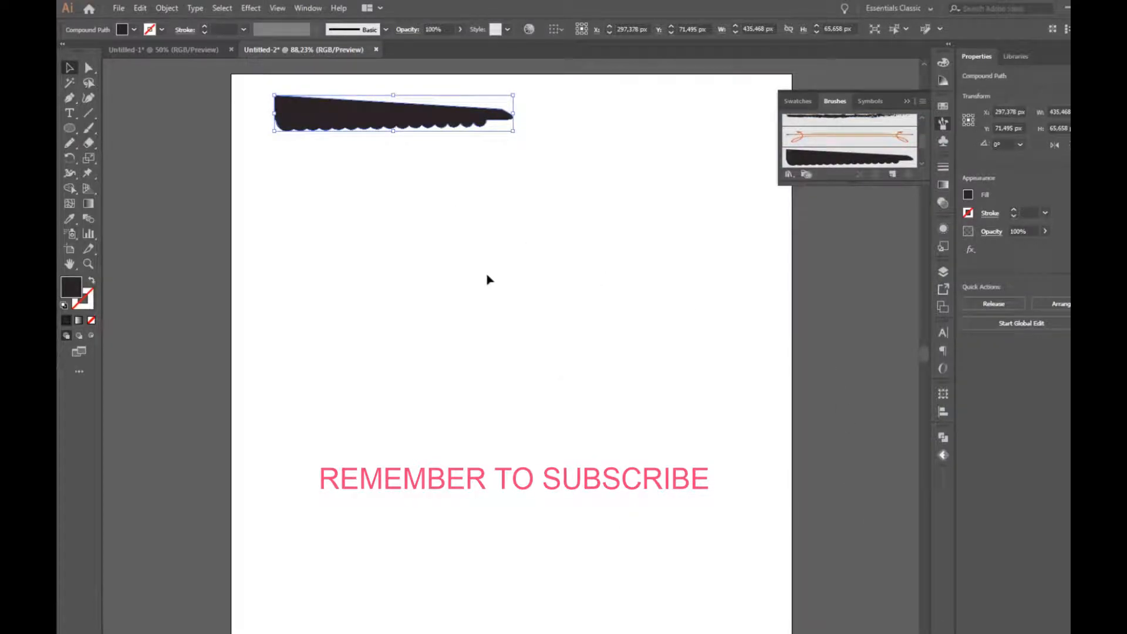
Test the scalloped brush on a freehand Pencil curve with a 0.5 pt stroke, and delete the curve
{"action": "left_click", "coordinate": [70, 143]}
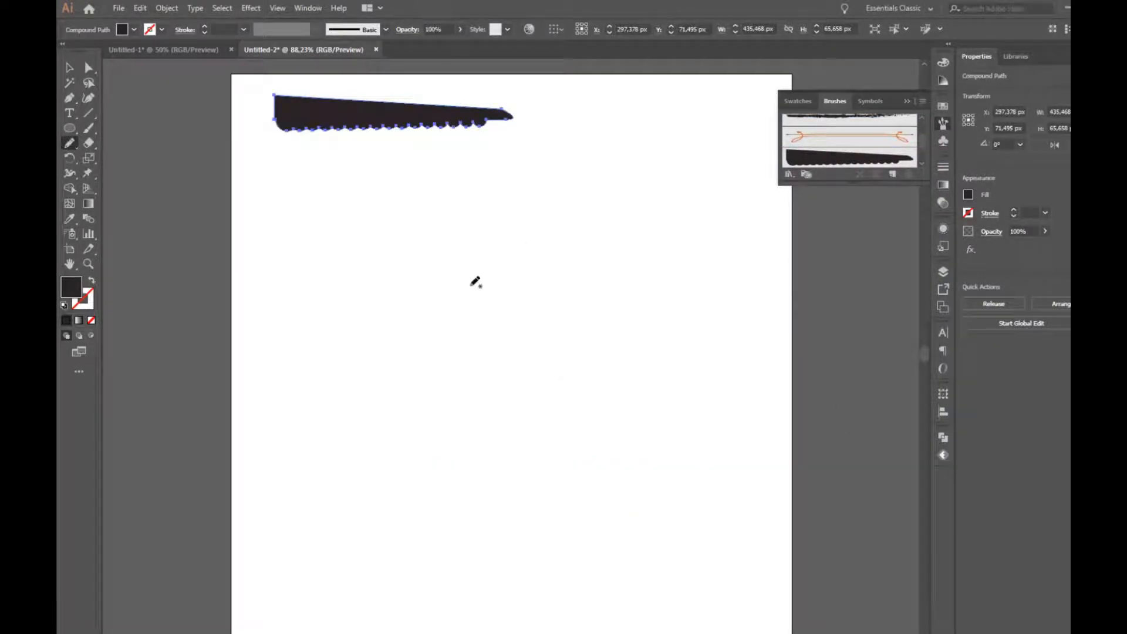
{"action": "mouse_move", "coordinate": [515, 252]}
{"action": "left_mouse_down"}
{"action": "mouse_move", "coordinate": [450, 301]}
{"action": "mouse_move", "coordinate": [413, 254]}
{"action": "mouse_move", "coordinate": [427, 237]}
{"action": "left_mouse_up"}
{"action": "left_click", "coordinate": [69, 69]}
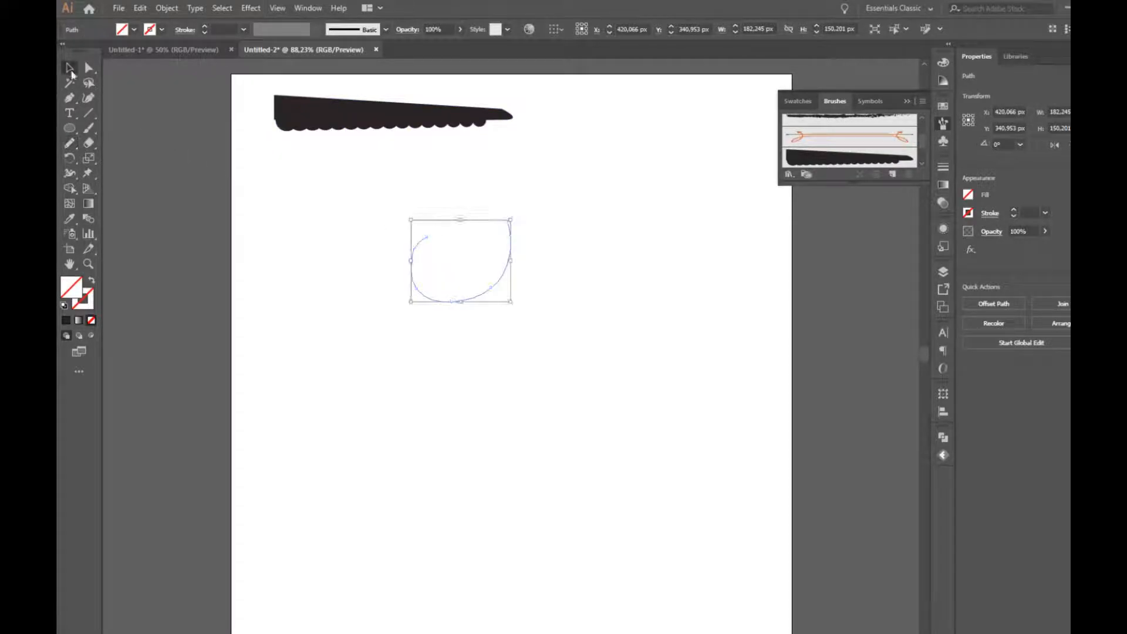
{"action": "left_click", "coordinate": [824, 159]}
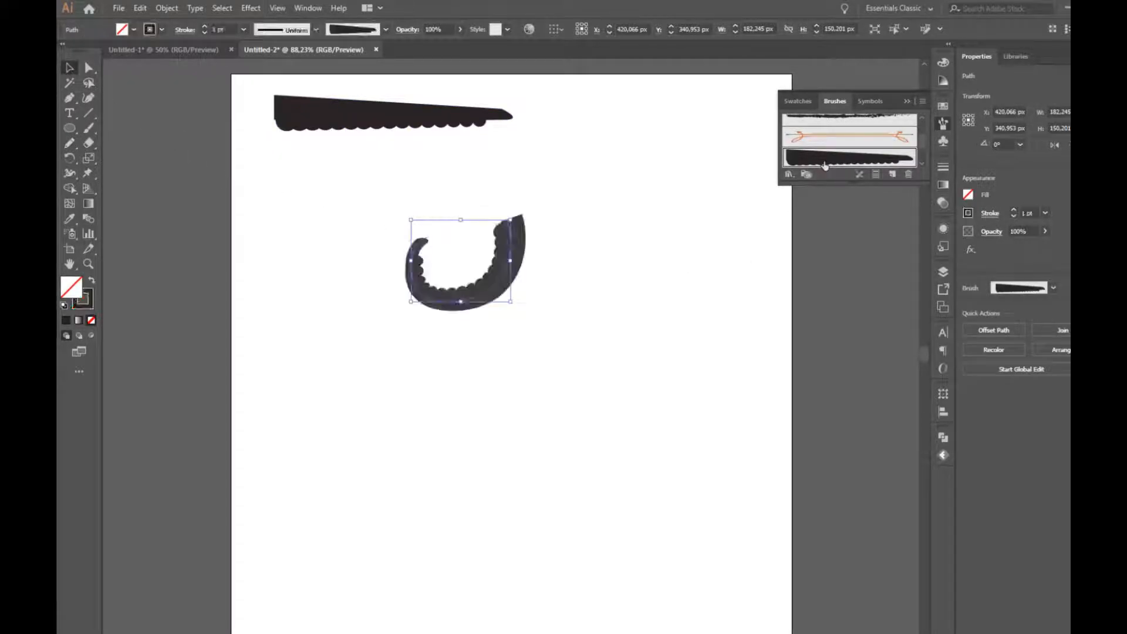
{"action": "left_click", "coordinate": [205, 32]}
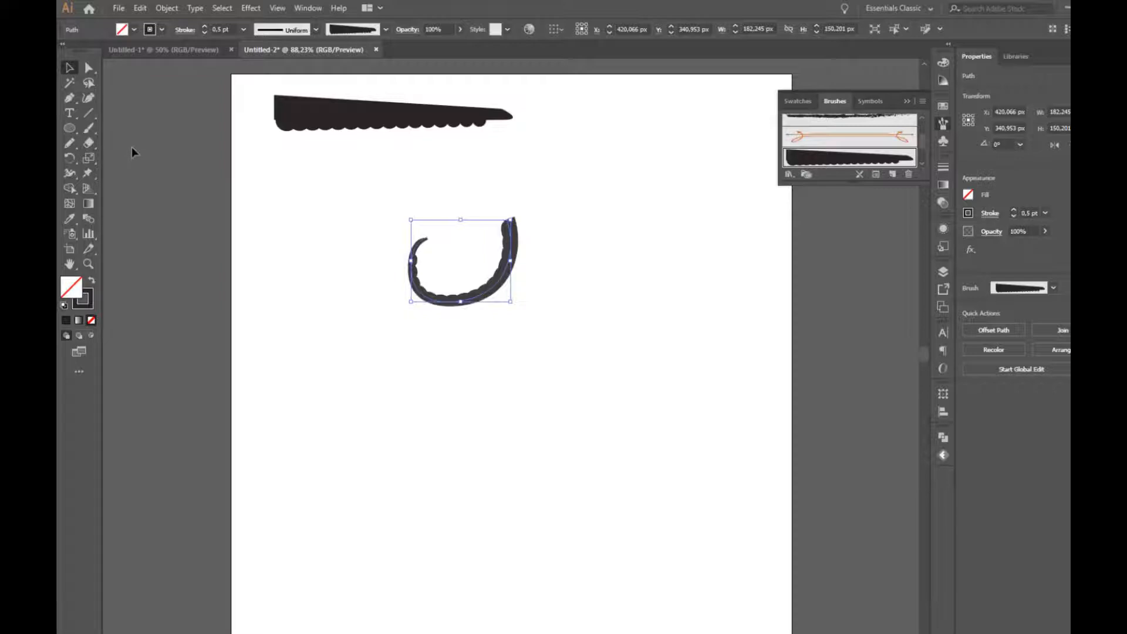
{"action": "key", "text": "Delete"}
Draw a closed half-head outline with a rounded top, narrow neck and straight vertical edge using the Pen tool, and fill it dark without stroke
{"action": "left_click", "coordinate": [70, 98]}
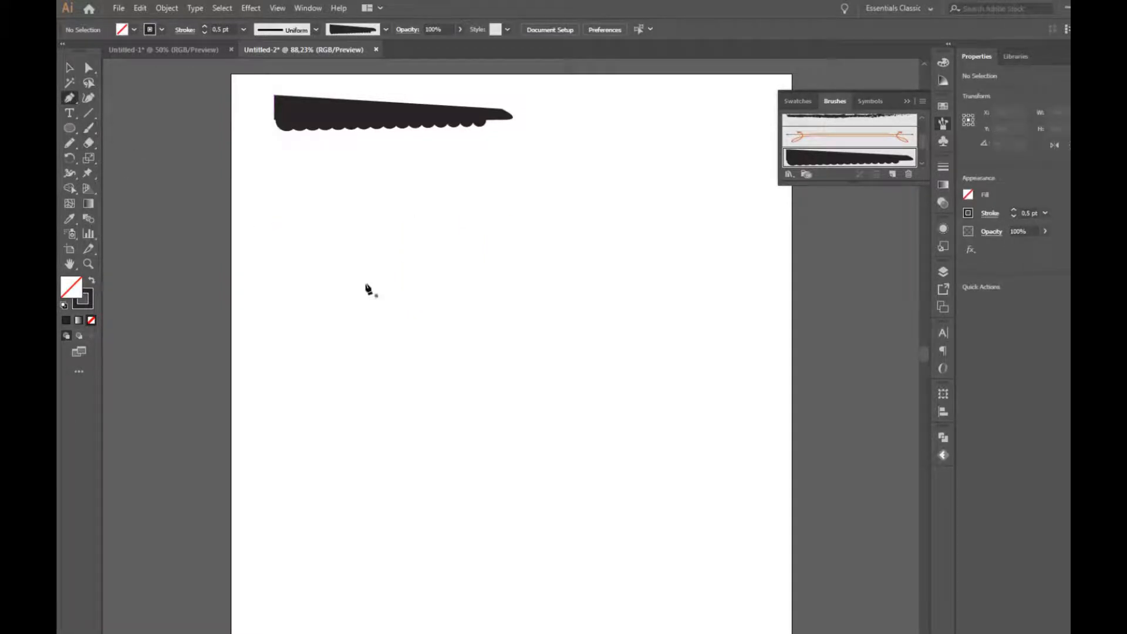
{"action": "left_click", "coordinate": [474, 354]}
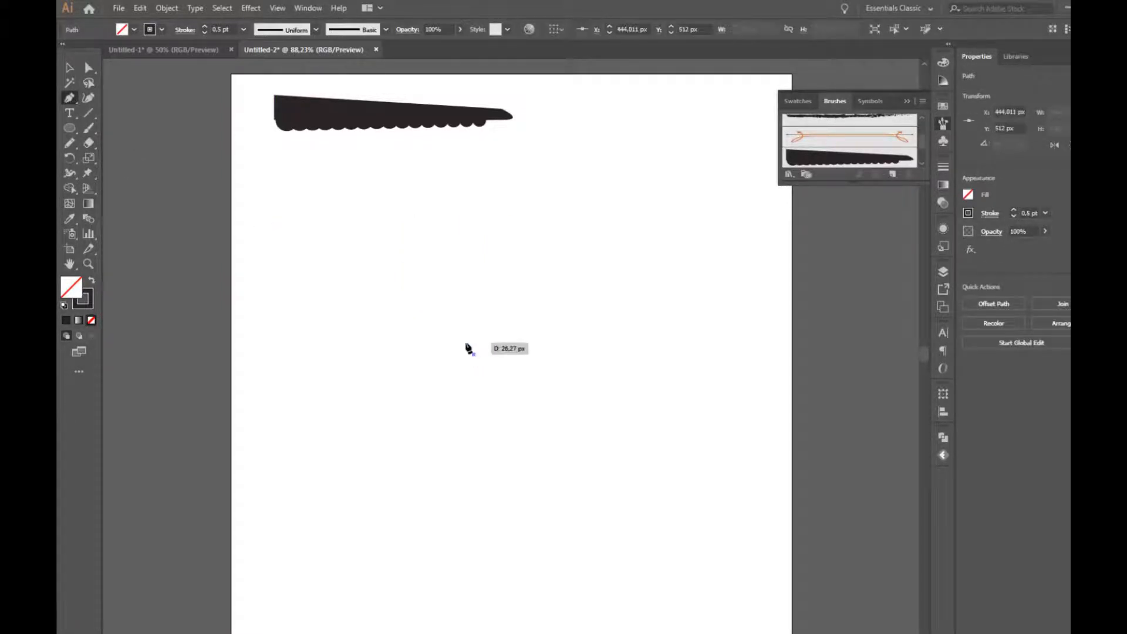
{"action": "left_click_drag", "start_coordinate": [454, 316], "coordinate": [435, 306]}
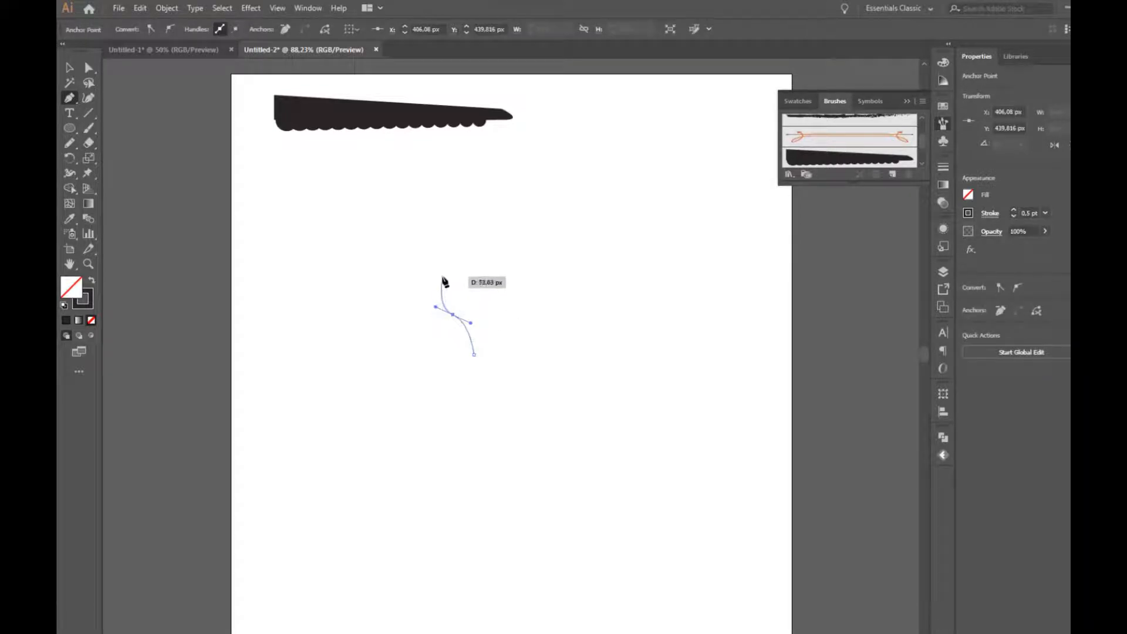
{"action": "left_click_drag", "start_coordinate": [491, 249], "coordinate": [551, 251]}
{"action": "left_click", "coordinate": [491, 250]}
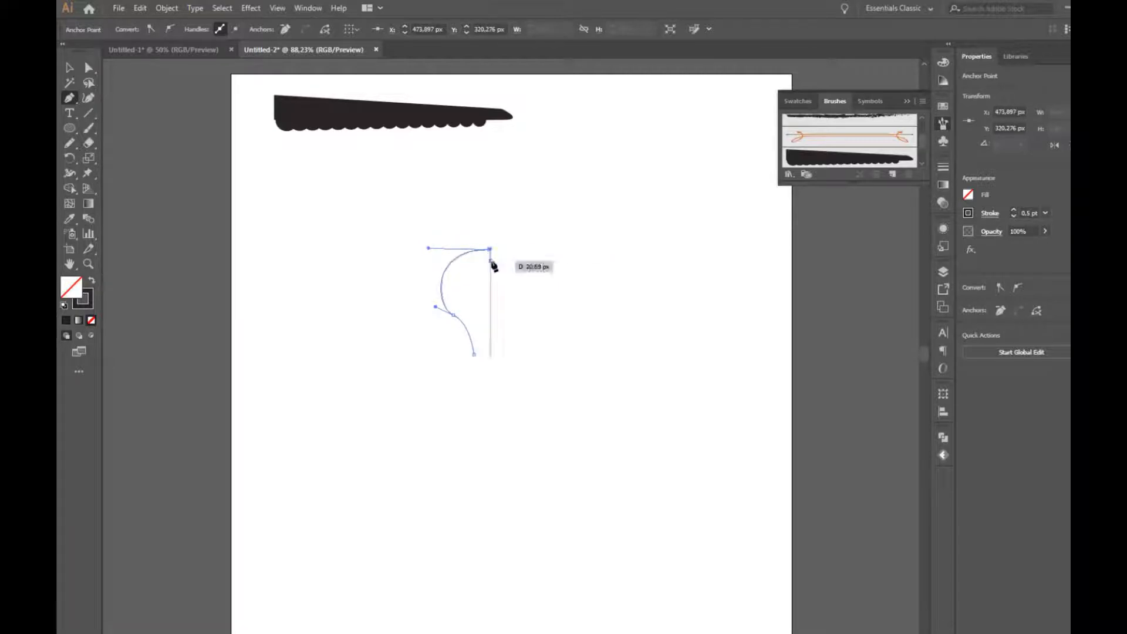
{"action": "left_click", "coordinate": [491, 354]}
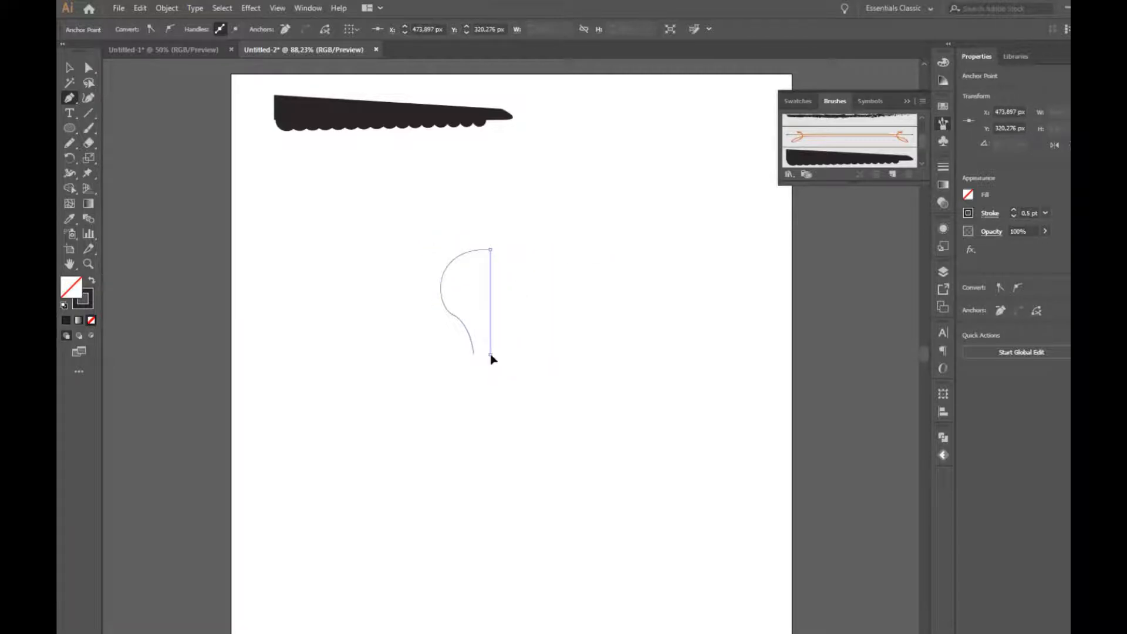
{"action": "left_click", "coordinate": [474, 353]}
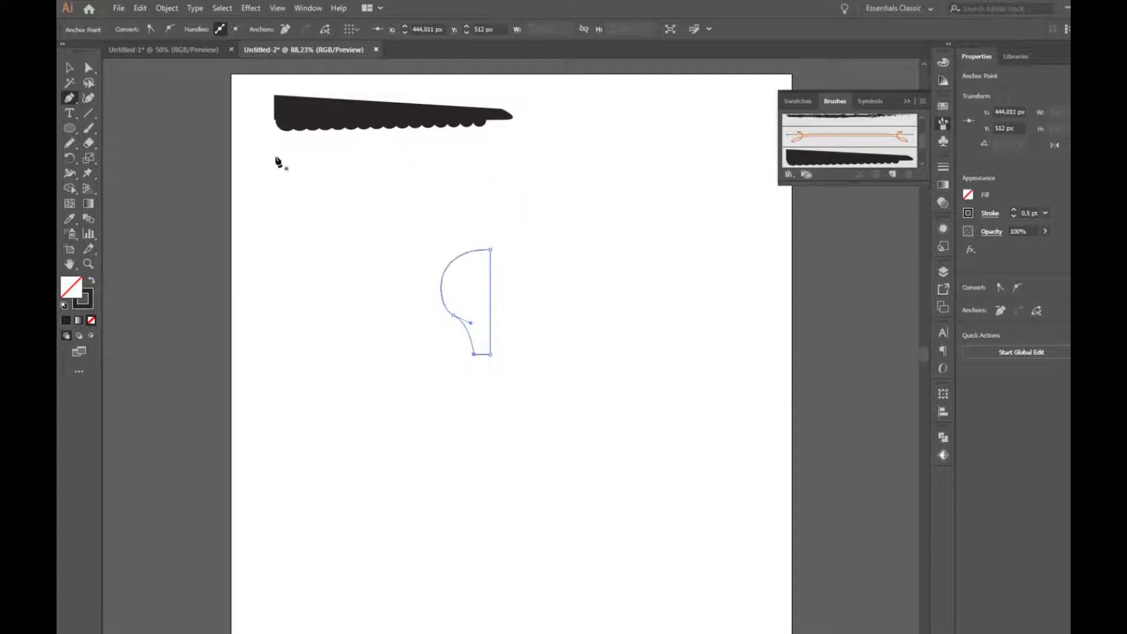
{"action": "left_click", "coordinate": [91, 281]}
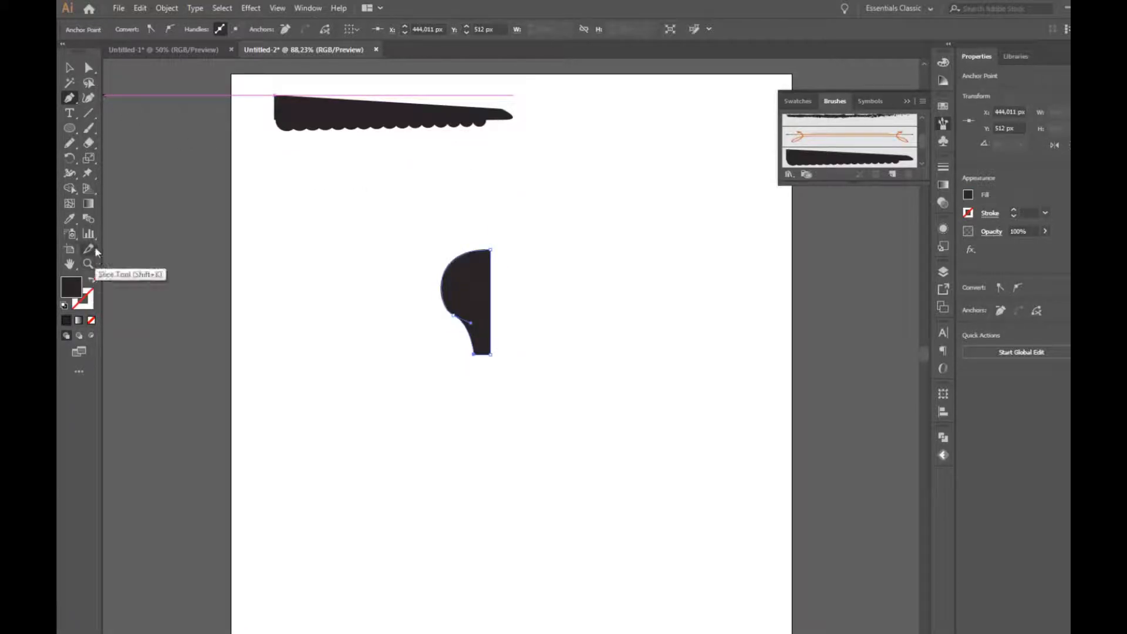
Draw a small closed bump protruding from the curved side of the half head, just above the cheek, with the Pen tool
{"action": "left_click", "coordinate": [88, 264]}
{"action": "left_click_drag", "start_coordinate": [405, 235], "coordinate": [511, 352]}
{"action": "left_click", "coordinate": [70, 98]}
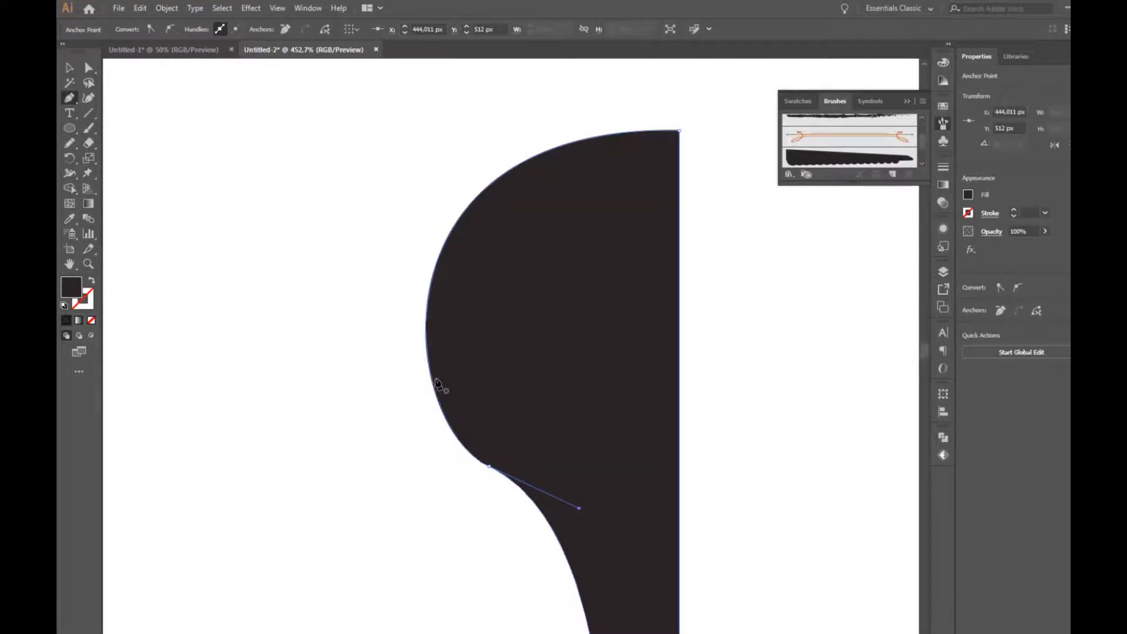
{"action": "left_click_drag", "start_coordinate": [432, 367], "coordinate": [513, 420]}
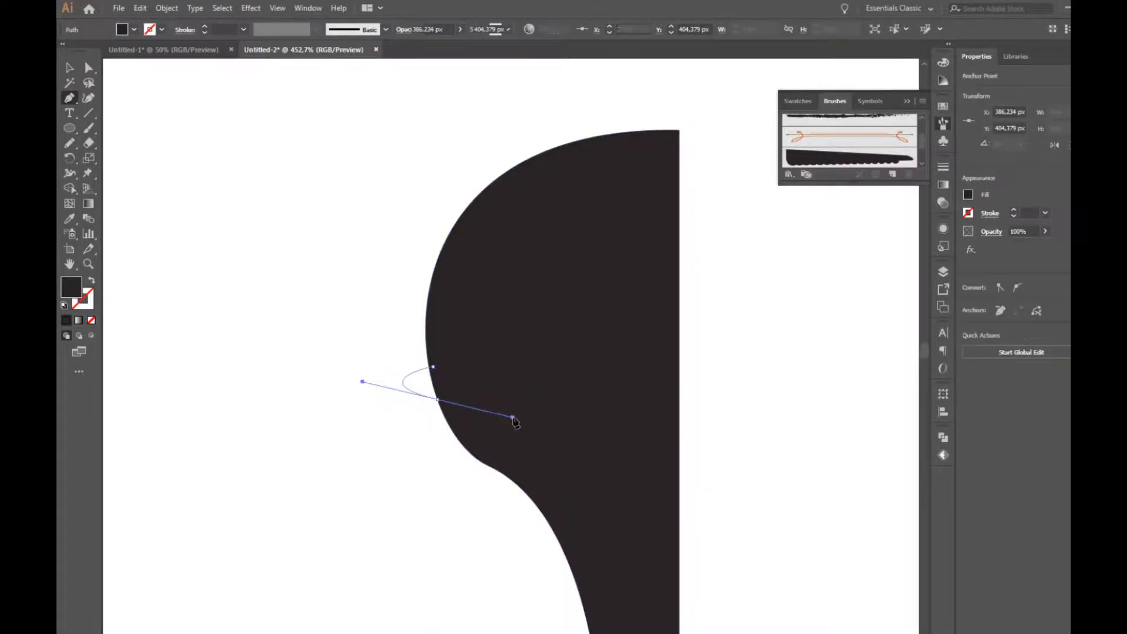
{"action": "left_click_drag", "start_coordinate": [443, 374], "coordinate": [440, 370]}
Unite the small bump with the half head using Pathfinder
{"action": "left_click", "coordinate": [70, 67]}
{"action": "left_click_drag", "start_coordinate": [336, 358], "coordinate": [446, 415]}
{"action": "left_click", "coordinate": [944, 437]}
{"action": "left_click", "coordinate": [796, 466]}
{"action": "left_click", "coordinate": [434, 465]}
{"action": "left_click", "coordinate": [480, 358]}
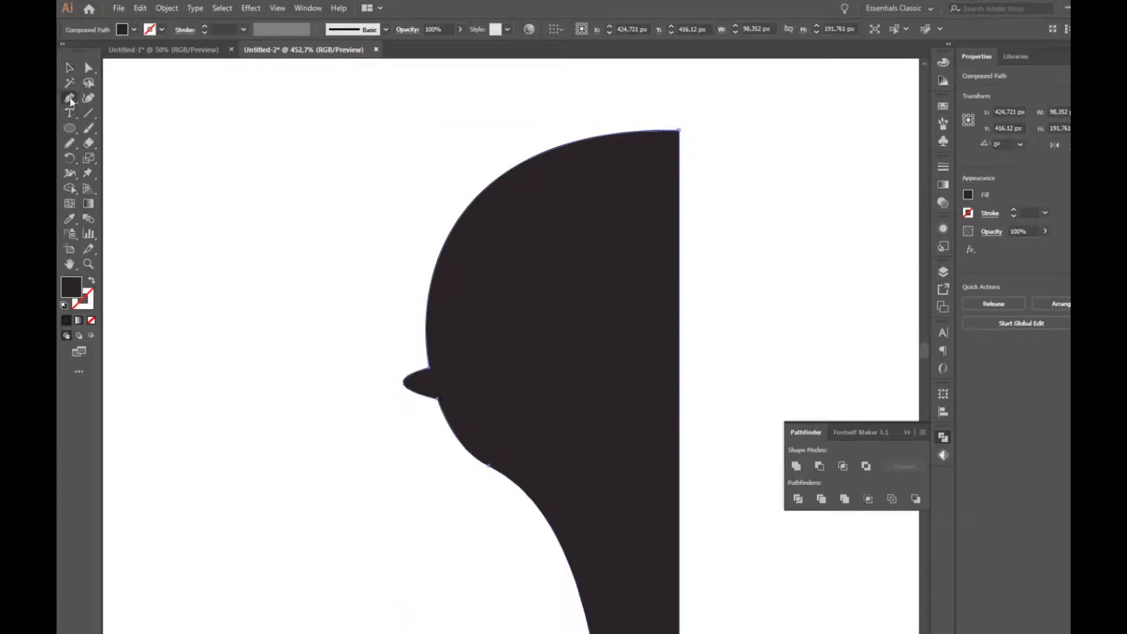
{"action": "left_click", "coordinate": [184, 214]}
Draw a closed curved wedge below the bump with the Pen tool, reaching inward to a point inside the half head
{"action": "key", "text": "p"}
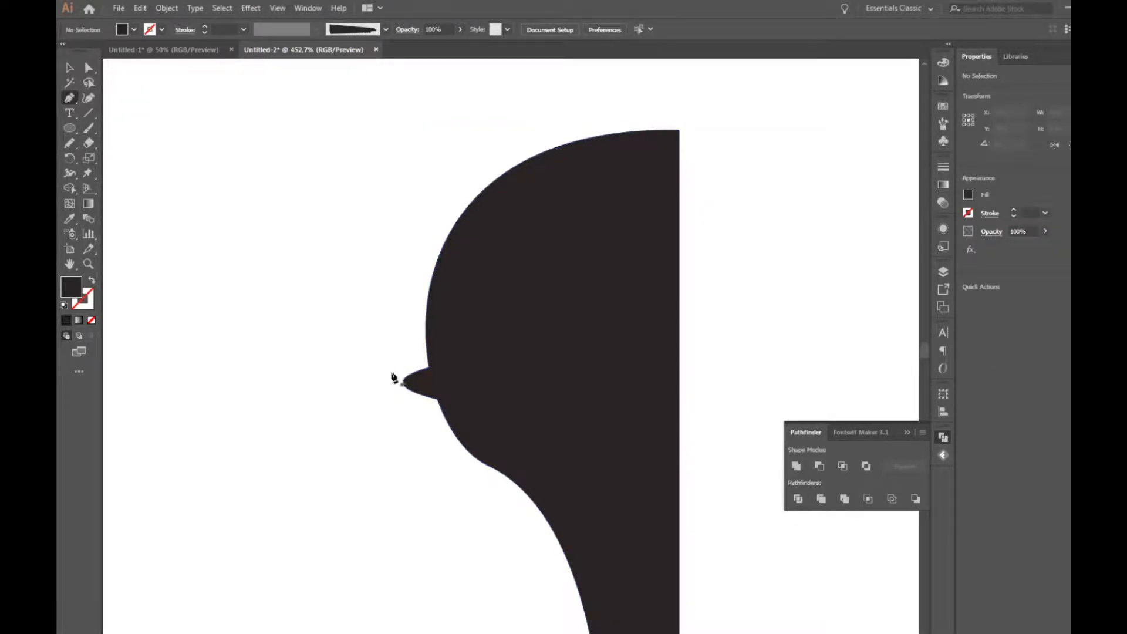
{"action": "left_click", "coordinate": [437, 399]}
{"action": "left_click_drag", "start_coordinate": [519, 416], "coordinate": [568, 460]}
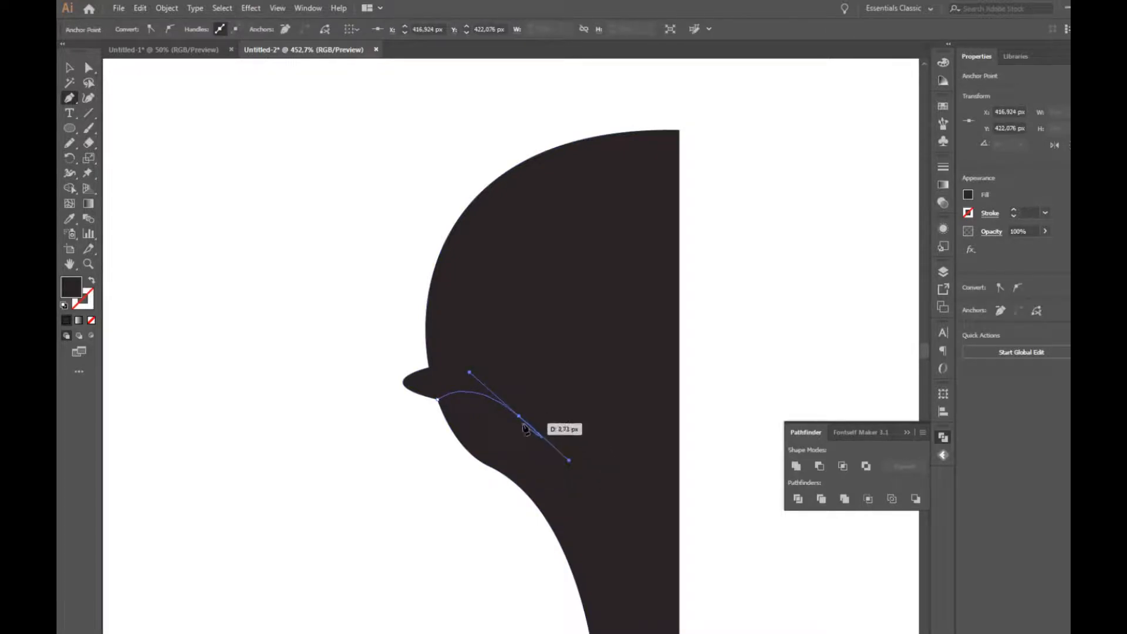
{"action": "left_click", "coordinate": [519, 416]}
{"action": "mouse_move", "coordinate": [560, 458]}
{"action": "left_mouse_down"}
{"action": "mouse_move", "coordinate": [559, 473]}
{"action": "mouse_move", "coordinate": [575, 475]}
{"action": "left_mouse_up"}
{"action": "left_click", "coordinate": [560, 458]}
{"action": "left_click_drag", "start_coordinate": [517, 430], "coordinate": [405, 418]}
{"action": "left_click", "coordinate": [437, 399]}
Cut the curved wedge out of the half head using Minus Front
{"action": "key", "text": "v"}
{"action": "left_click_drag", "start_coordinate": [359, 344], "coordinate": [474, 421]}
{"action": "left_click", "coordinate": [820, 467]}
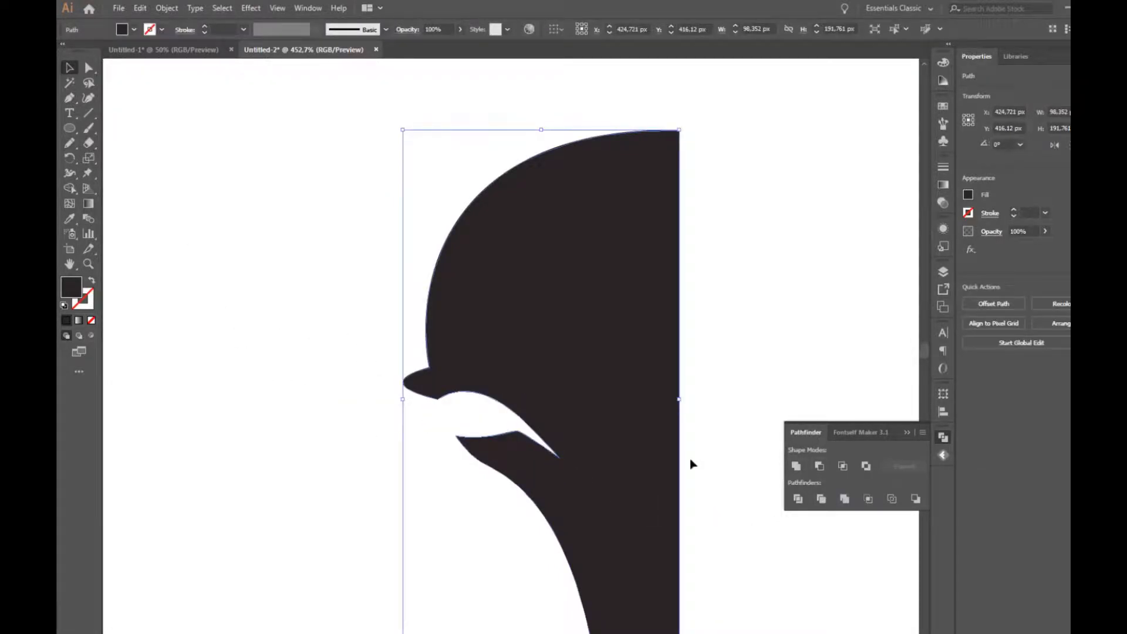
Paste a copy of the half head in front of the original and reflect it across the vertical axis
{"action": "left_click", "coordinate": [942, 436]}
{"action": "scroll", "coordinate": [609, 411], "scroll_direction": "down", "scroll_amount": 3}
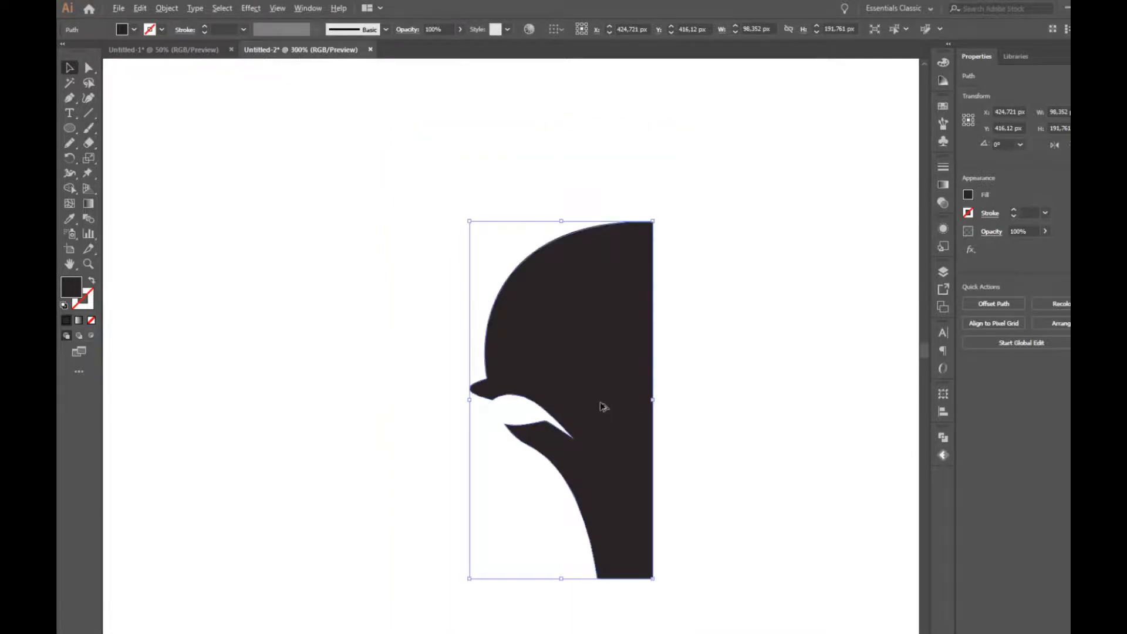
{"action": "left_click", "coordinate": [140, 7]}
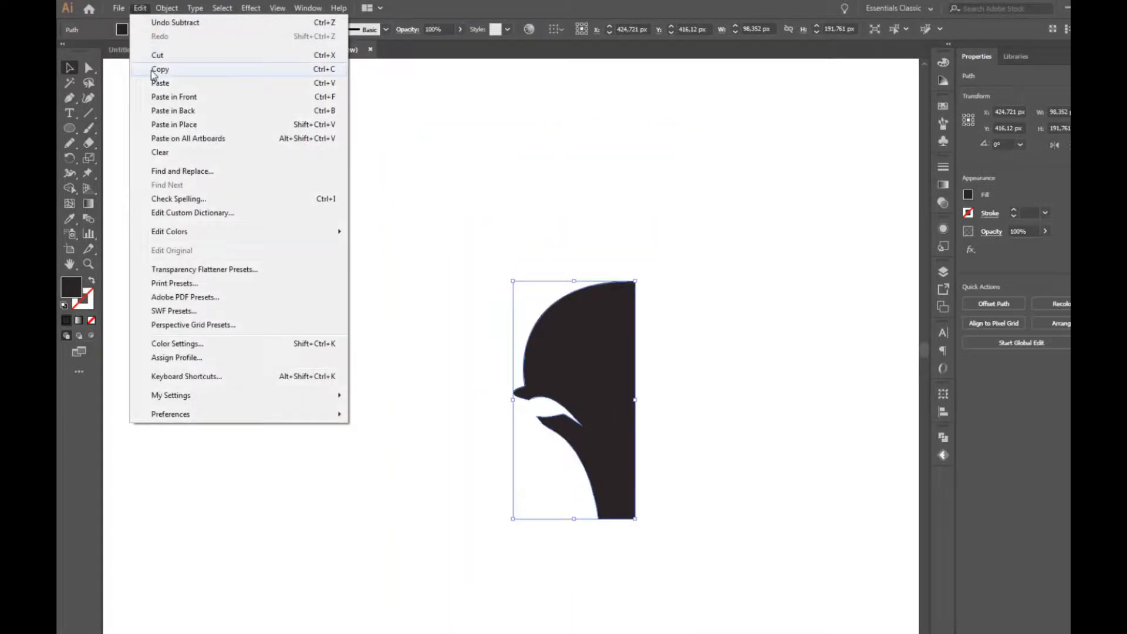
{"action": "left_click", "coordinate": [165, 97]}
{"action": "right_click", "coordinate": [579, 365]}
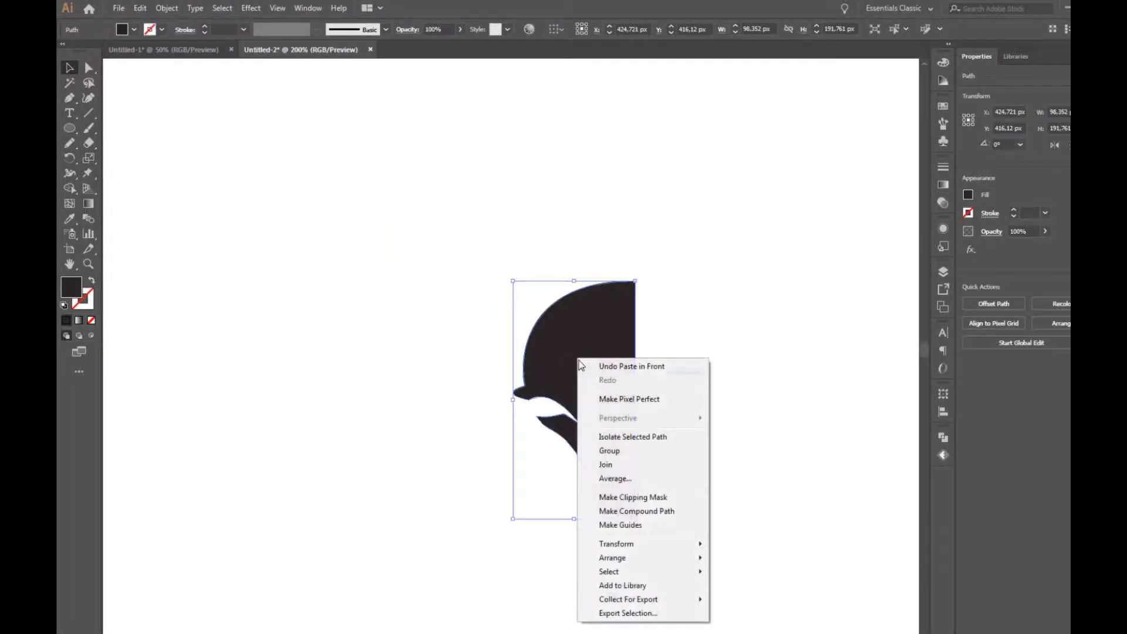
{"action": "mouse_move", "coordinate": [699, 544]}
{"action": "left_click", "coordinate": [754, 478]}
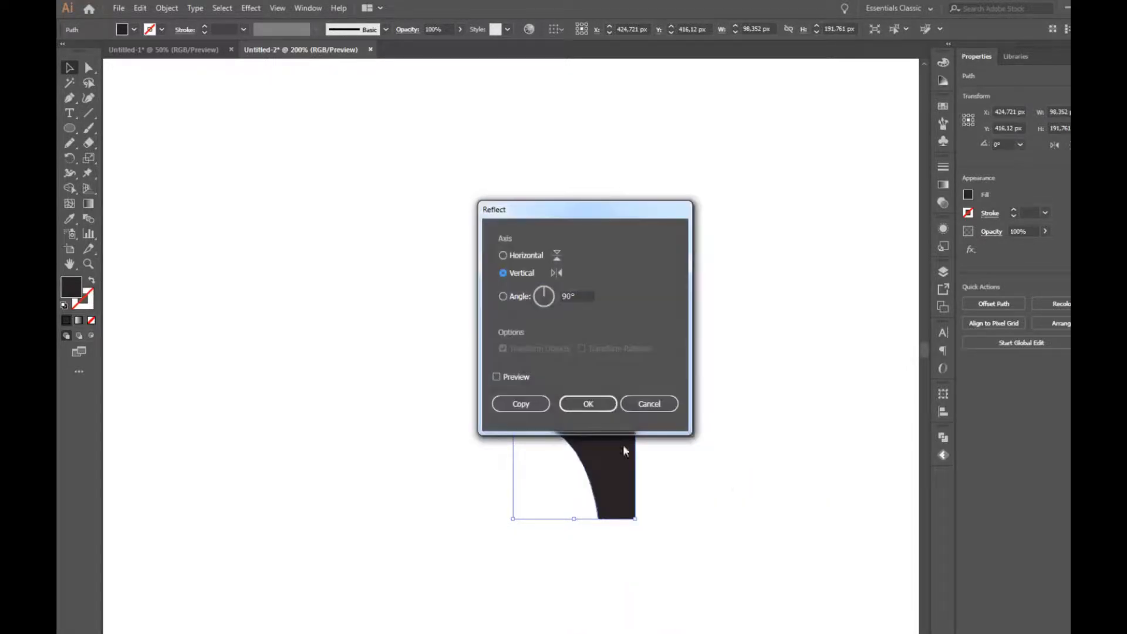
{"action": "left_click", "coordinate": [589, 405]}
Move the mirrored half head to the right until its straight edge meets that of the original half
{"action": "key", "text": "shift+Right"}
{"action": "key", "text": "shift+Right"}
{"action": "key", "text": "shift+Right"}
{"action": "key", "text": "shift+Right"}
{"action": "key", "text": "shift+Right"}
{"action": "key", "text": "shift+Right"}
{"action": "key", "text": "shift+Right"}
{"action": "key", "text": "shift+Right"}
{"action": "key", "text": "shift+Right"}
{"action": "key", "text": "shift+Right"}
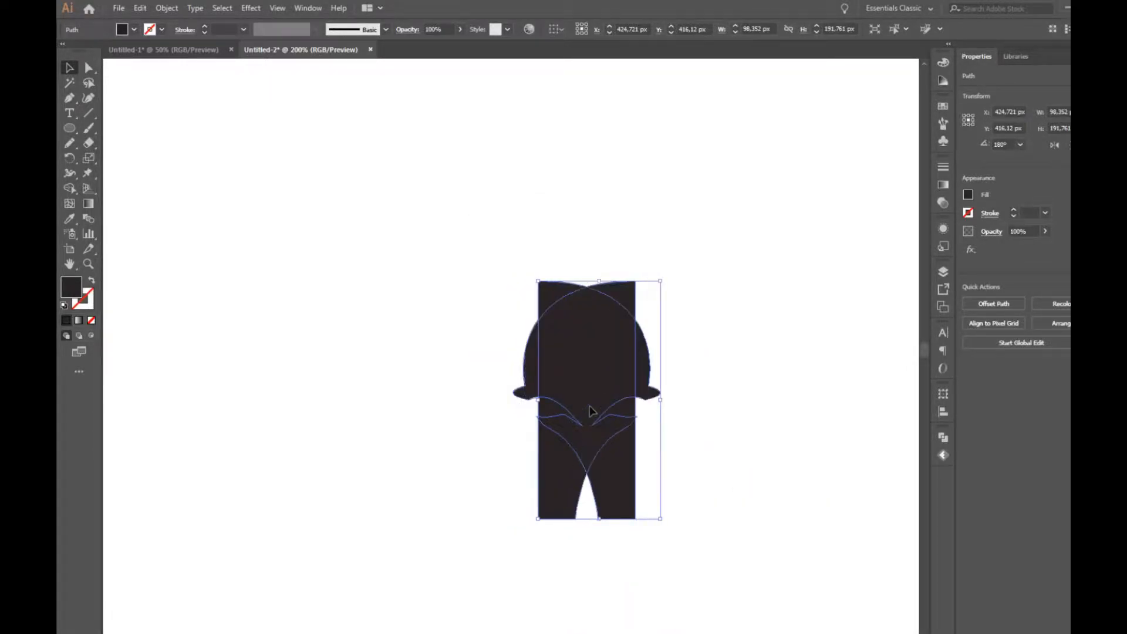
{"action": "key", "text": "Left"}
{"action": "key", "text": "Left"}
{"action": "key", "text": "Left"}
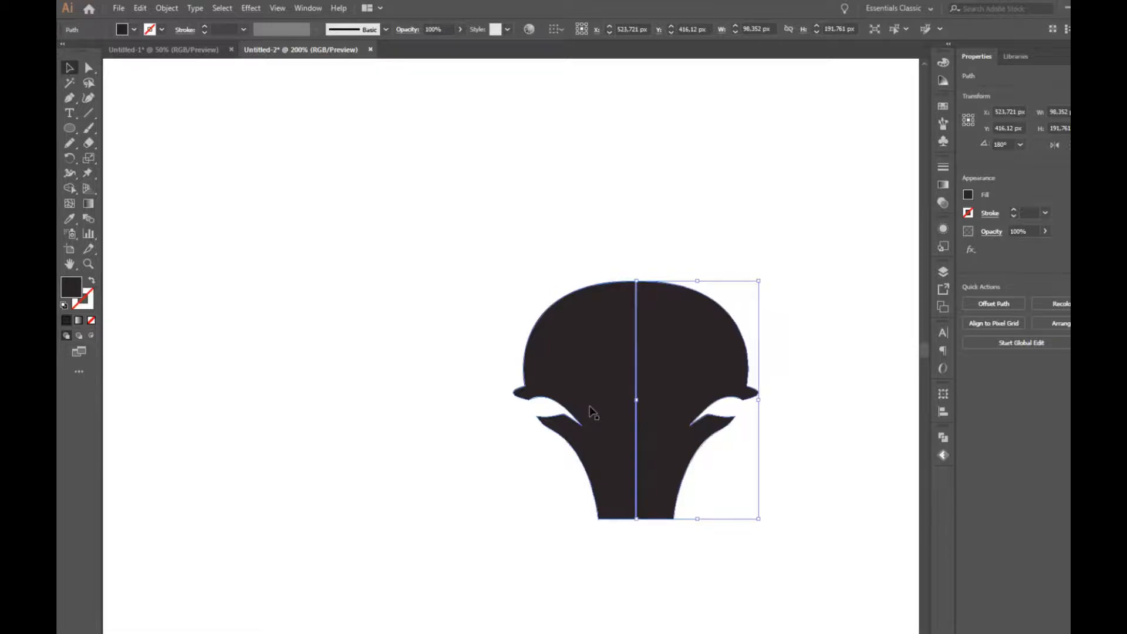
Select both head halves and unite them into a single shape using Pathfinder
{"action": "left_click_drag", "start_coordinate": [498, 248], "coordinate": [713, 454]}
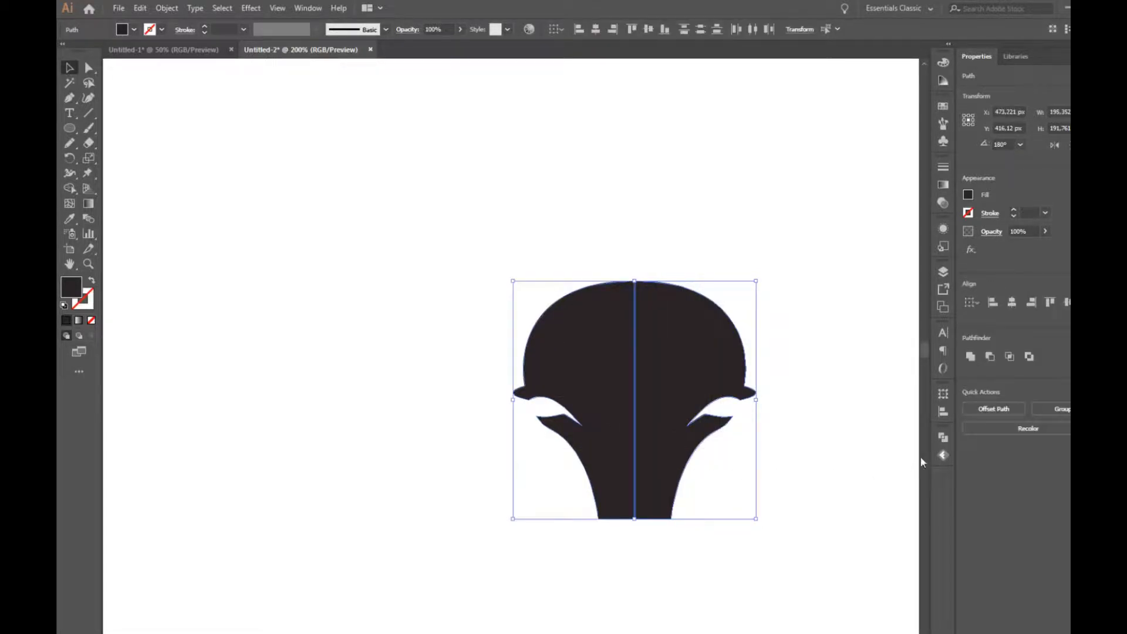
{"action": "left_click", "coordinate": [941, 439]}
{"action": "left_click", "coordinate": [799, 468]}
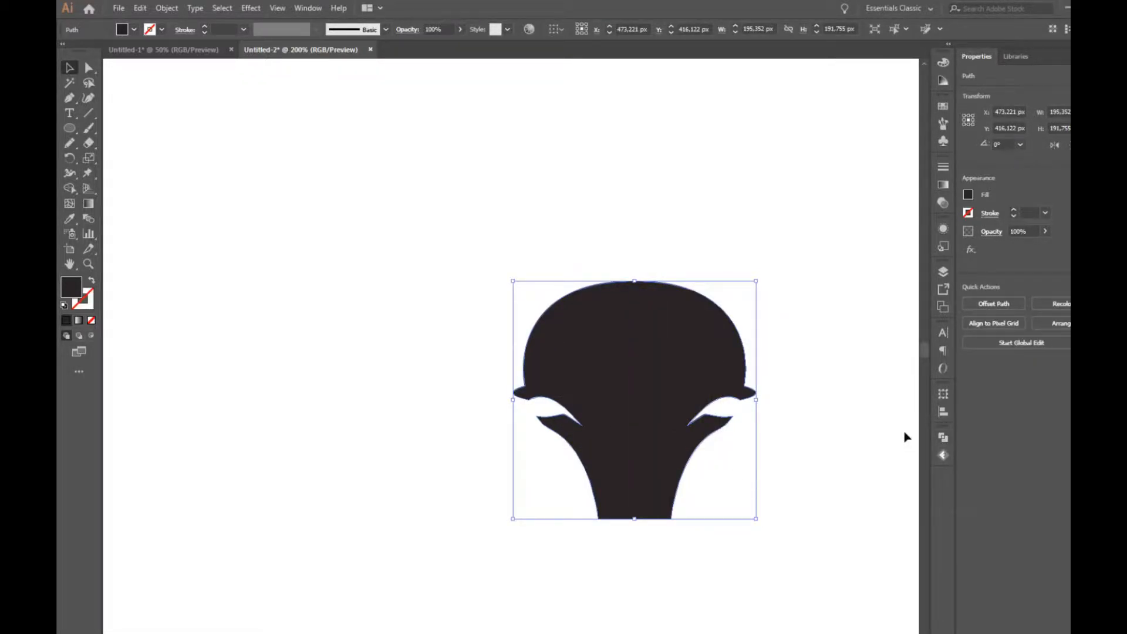
Move the complete head to the empty area of the artboard below the tentacle shape, at about X 532, Y 423 px
{"action": "left_click_drag", "start_coordinate": [663, 429], "coordinate": [531, 319]}
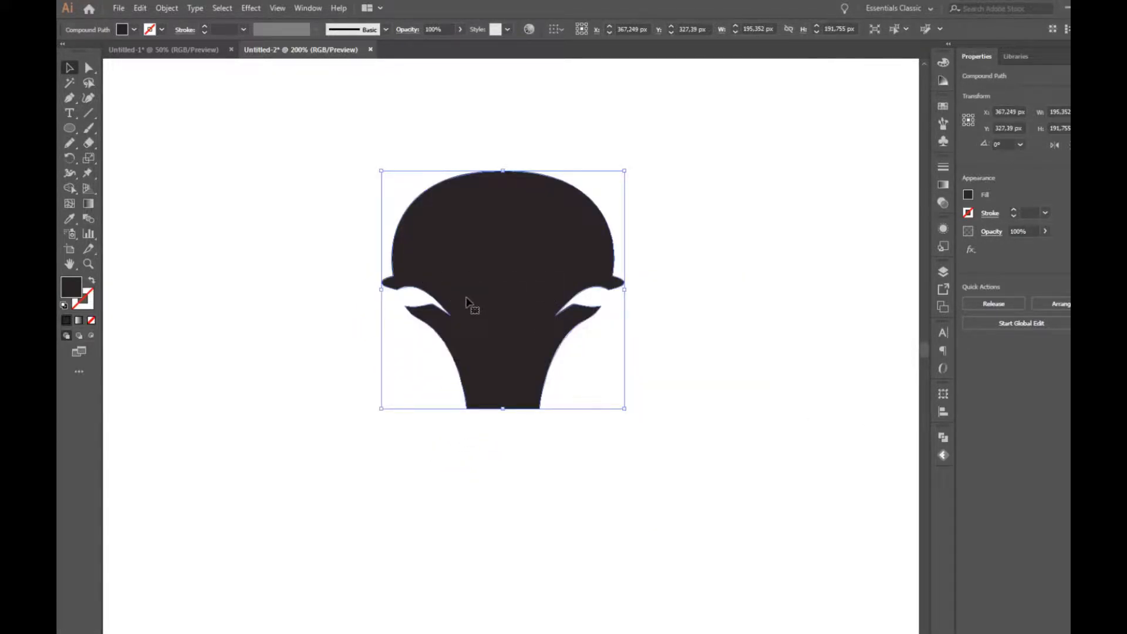
{"action": "scroll", "coordinate": [471, 307], "scroll_direction": "down", "scroll_amount": 1}
{"action": "left_click", "coordinate": [538, 427]}
{"action": "scroll", "coordinate": [539, 423], "scroll_direction": "down", "scroll_amount": 2}
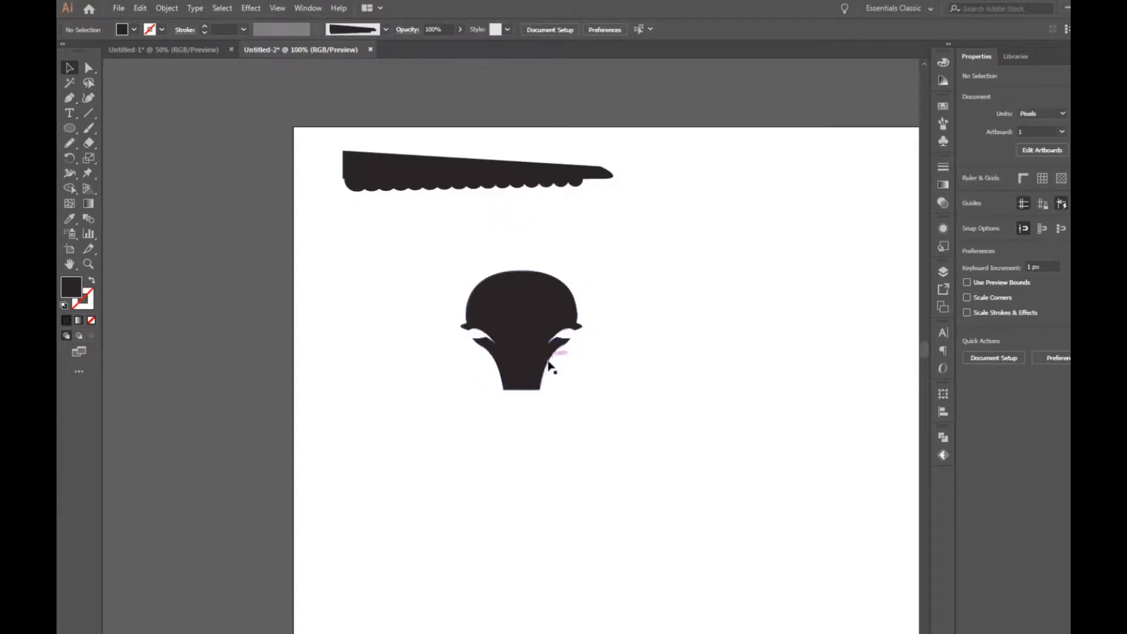
{"action": "left_click_drag", "start_coordinate": [513, 323], "coordinate": [616, 382]}
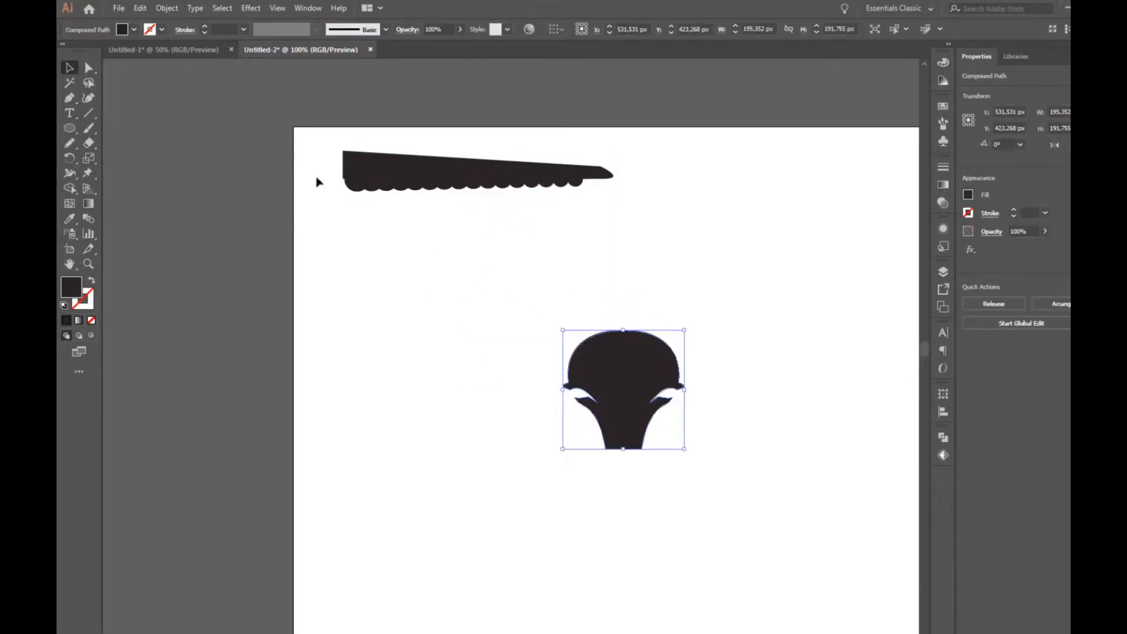
Draw a C-shaped path about 165 by 280 px from the neck around the head's left side with the Pencil tool
{"action": "left_click", "coordinate": [70, 144]}
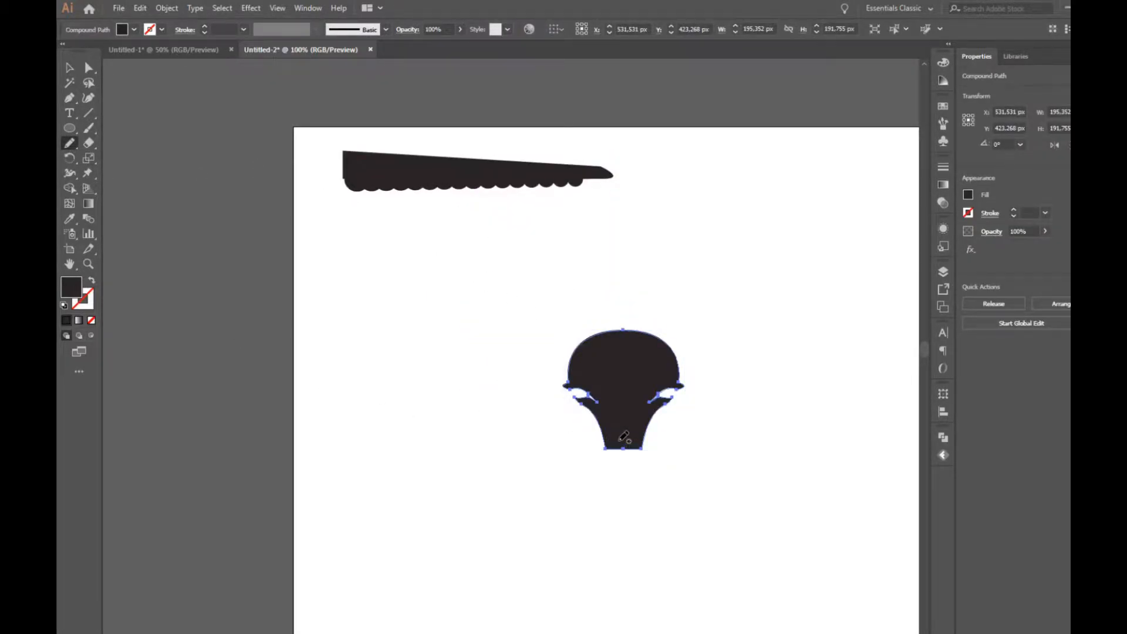
{"action": "mouse_move", "coordinate": [569, 468]}
{"action": "left_mouse_down"}
{"action": "mouse_move", "coordinate": [535, 448]}
{"action": "mouse_move", "coordinate": [517, 386]}
{"action": "left_mouse_up"}
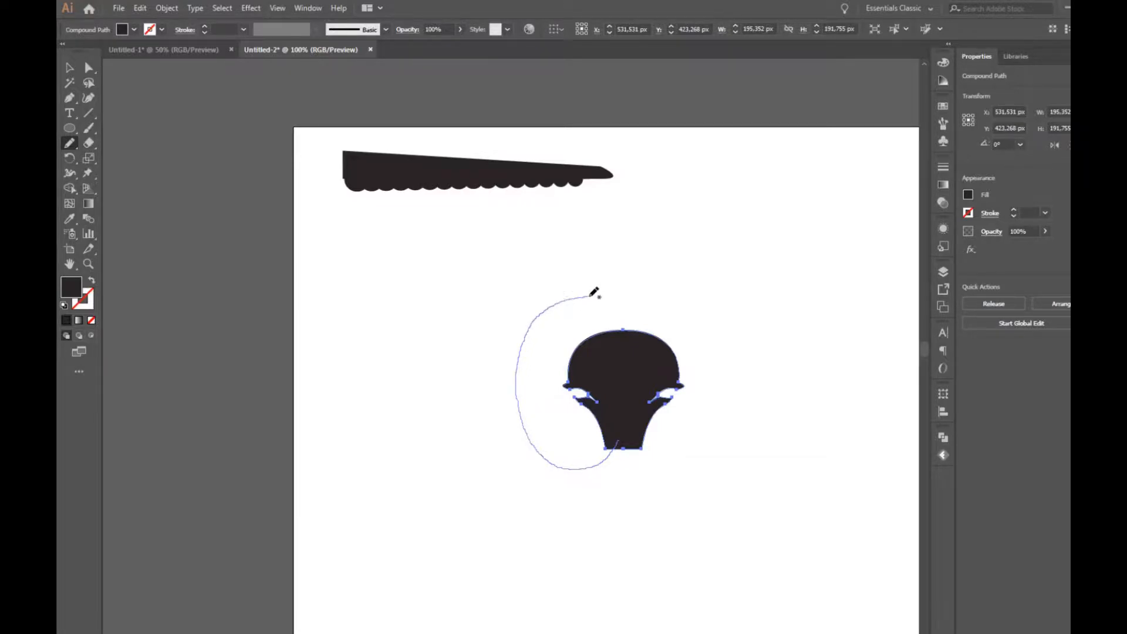
{"action": "left_click_drag", "start_coordinate": [604, 295], "coordinate": [605, 296]}
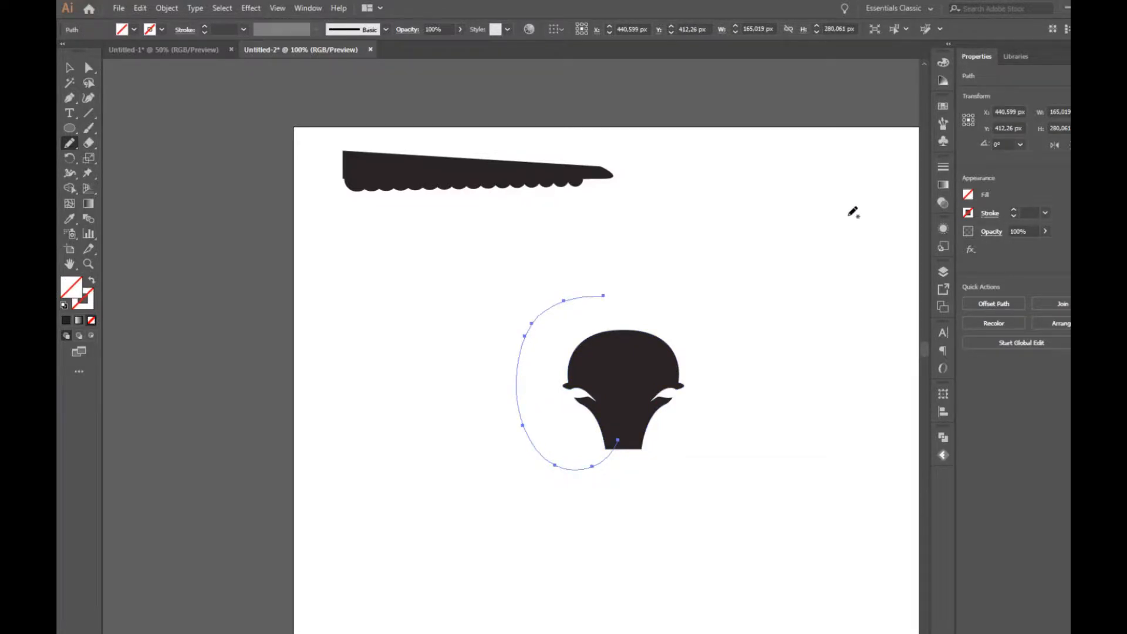
Apply the scalloped tentacle brush to the C-shaped path with a 0.5 pt stroke
{"action": "left_click", "coordinate": [943, 124]}
{"action": "left_click", "coordinate": [872, 160]}
{"action": "left_click", "coordinate": [204, 32]}
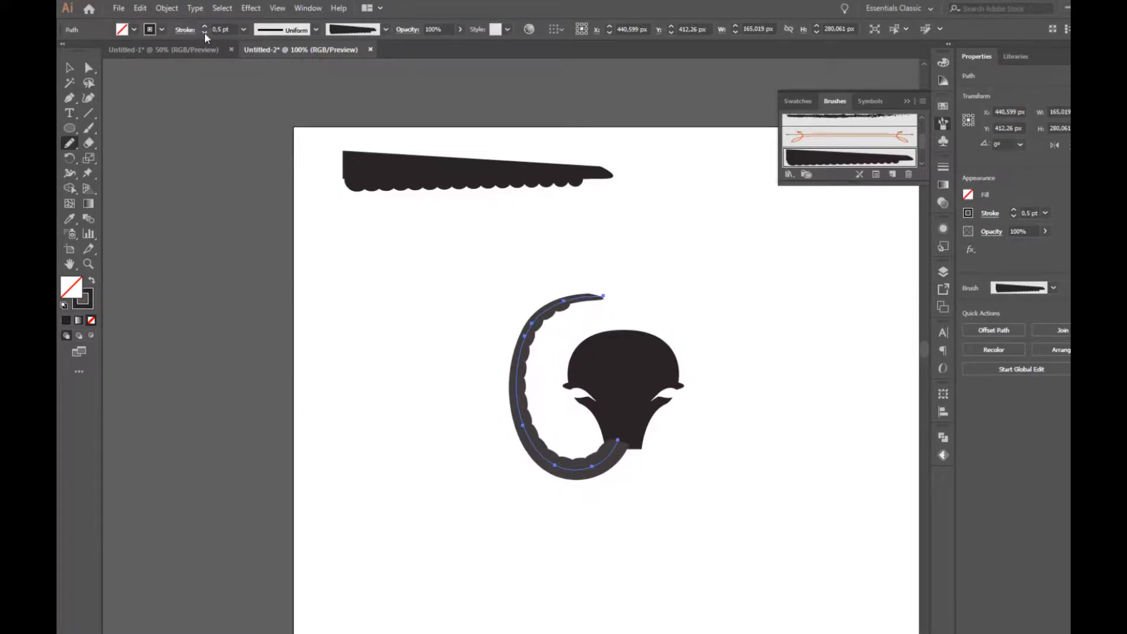
Stretch the C-shaped tentacle upward and outward to about 200 px wide and 347 px high
{"action": "left_click", "coordinate": [69, 67]}
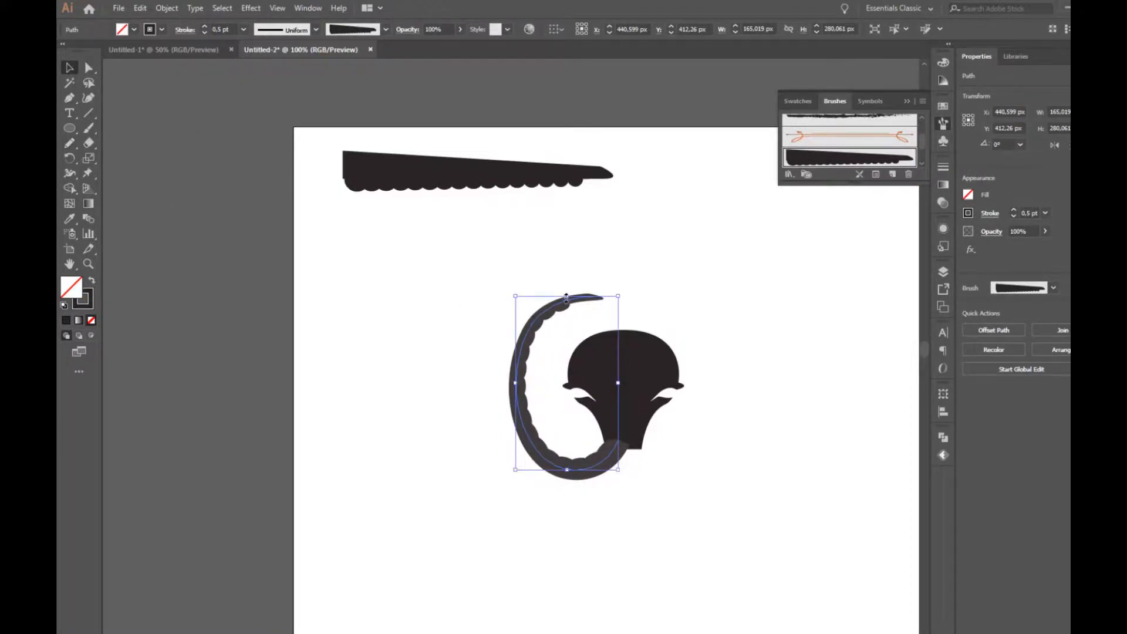
{"action": "left_click_drag", "start_coordinate": [566, 297], "coordinate": [568, 254]}
{"action": "left_click_drag", "start_coordinate": [514, 364], "coordinate": [494, 362]}
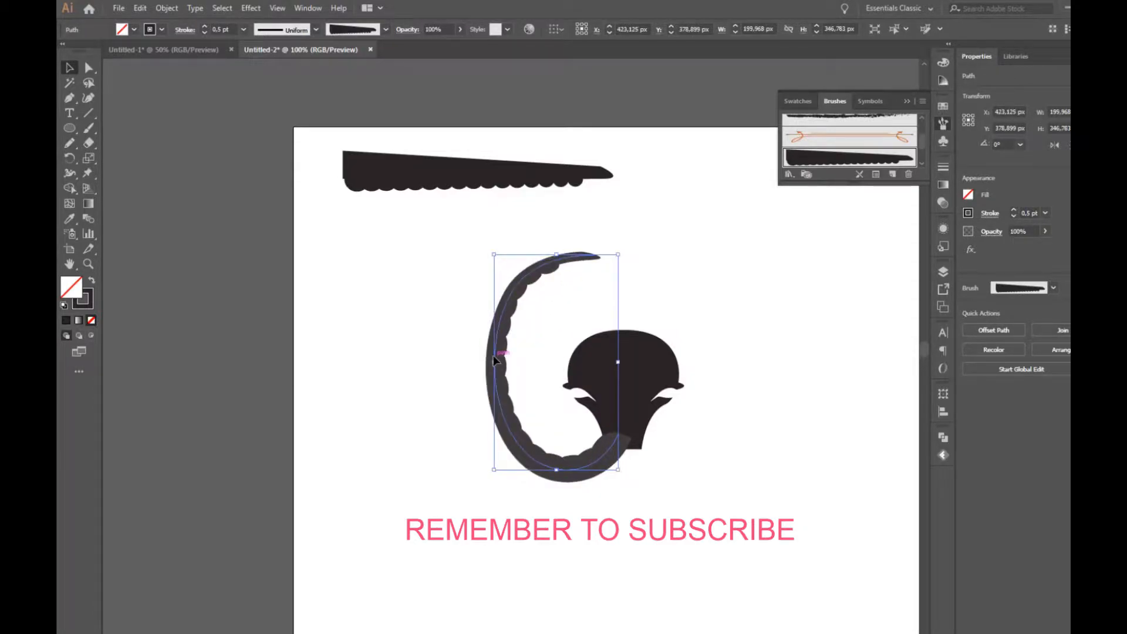
Set the tentacle's stroke weight to 0.35 pt and reduce its height from the lower edge to about 333 px
{"action": "left_click", "coordinate": [206, 33]}
{"action": "left_click", "coordinate": [203, 25]}
{"action": "double_click", "coordinate": [217, 30]}
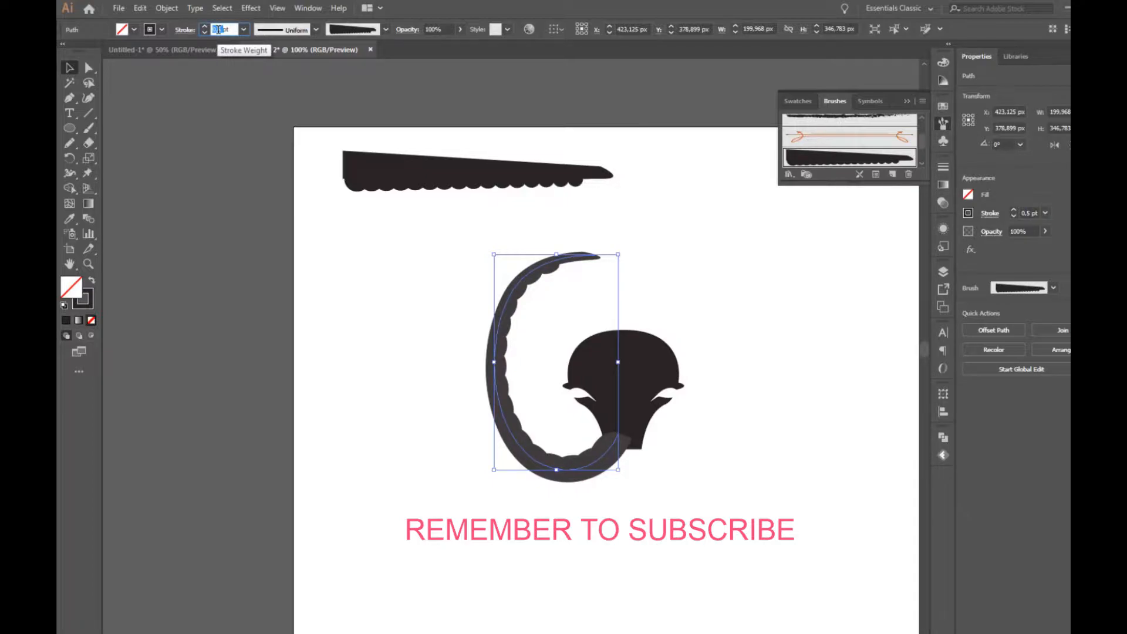
{"action": "key", "text": "Return"}
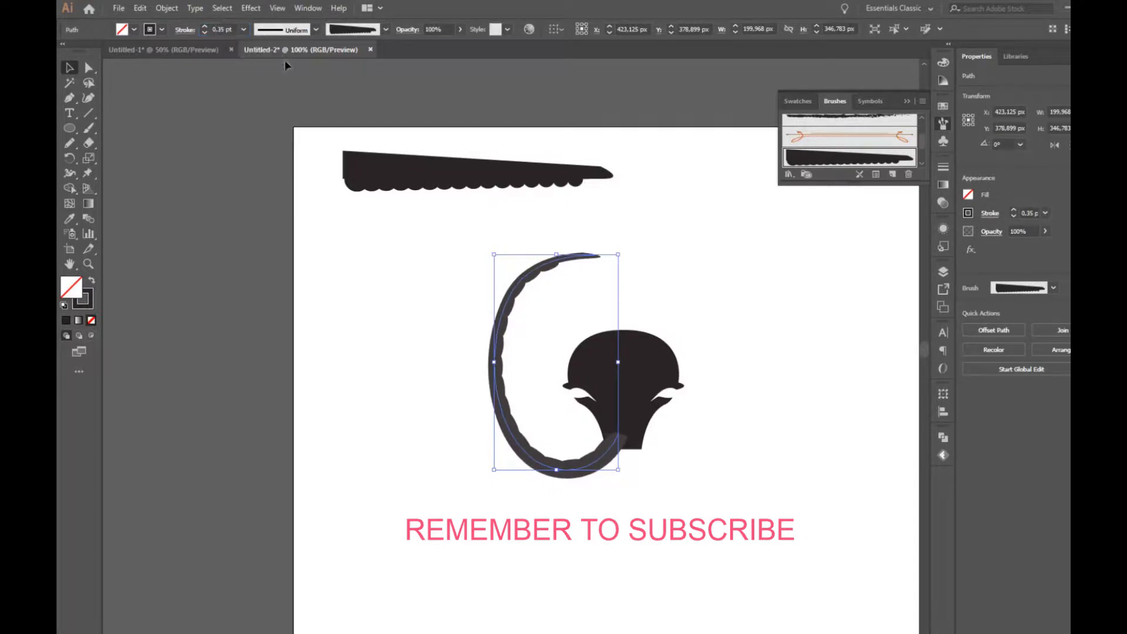
{"action": "left_click_drag", "start_coordinate": [557, 472], "coordinate": [556, 461]}
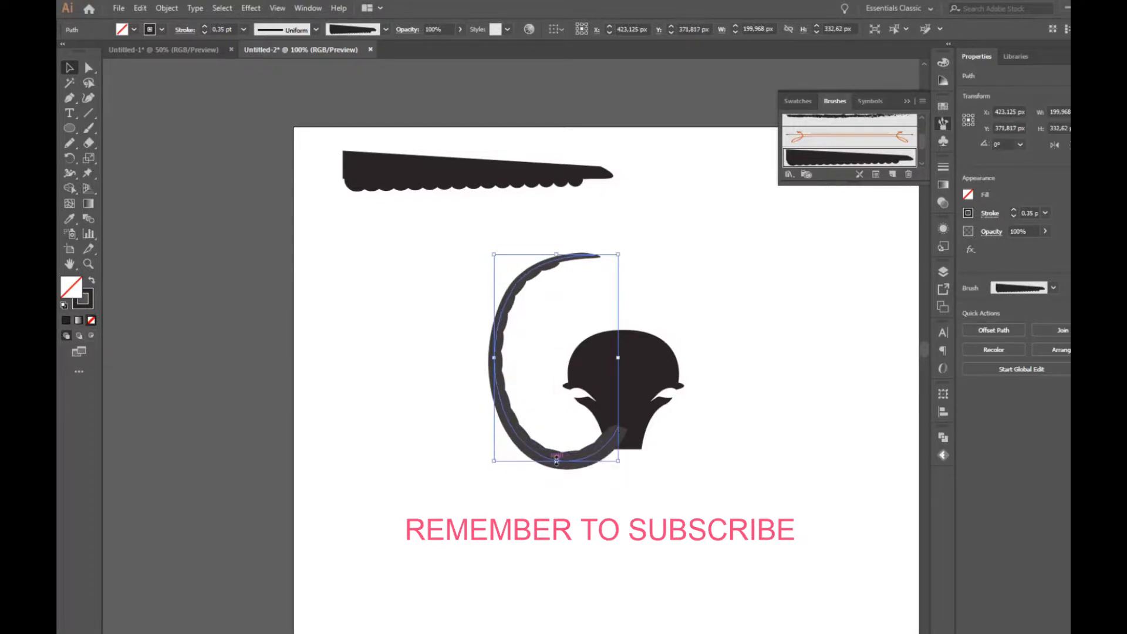
{"action": "left_click", "coordinate": [410, 344]}
Draw four more curved tentacle paths with the Pencil tool, fanning out from the neck to the left and downward
{"action": "left_click", "coordinate": [69, 143]}
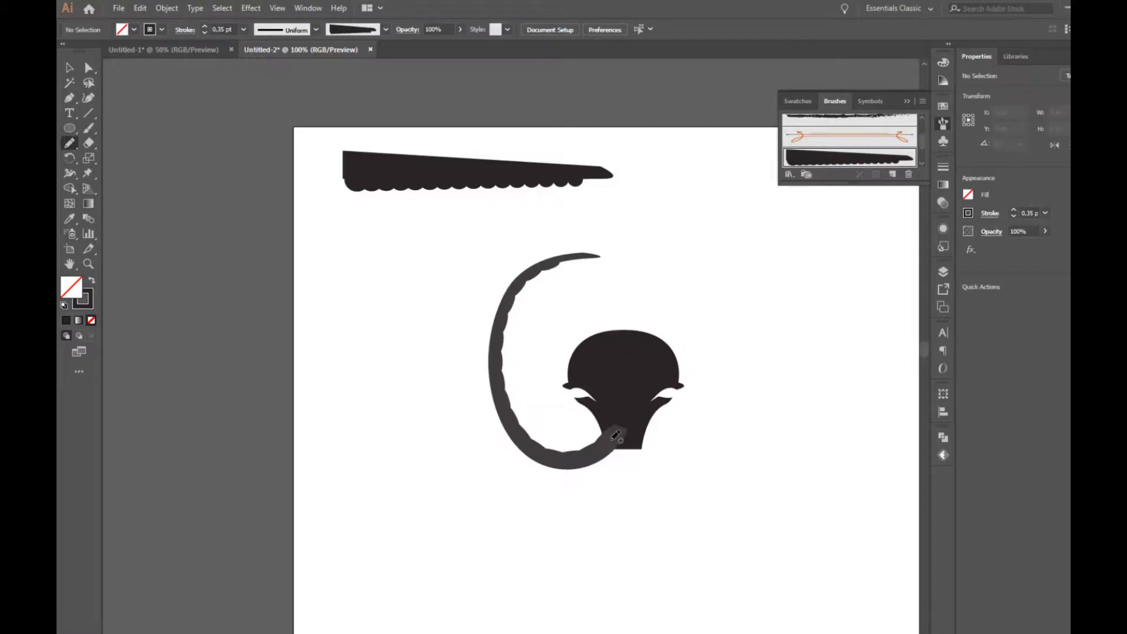
{"action": "mouse_move", "coordinate": [525, 478]}
{"action": "left_mouse_down"}
{"action": "mouse_move", "coordinate": [444, 448]}
{"action": "mouse_move", "coordinate": [398, 355]}
{"action": "left_mouse_up"}
{"action": "scroll", "coordinate": [590, 440], "scroll_direction": "down", "scroll_amount": 2}
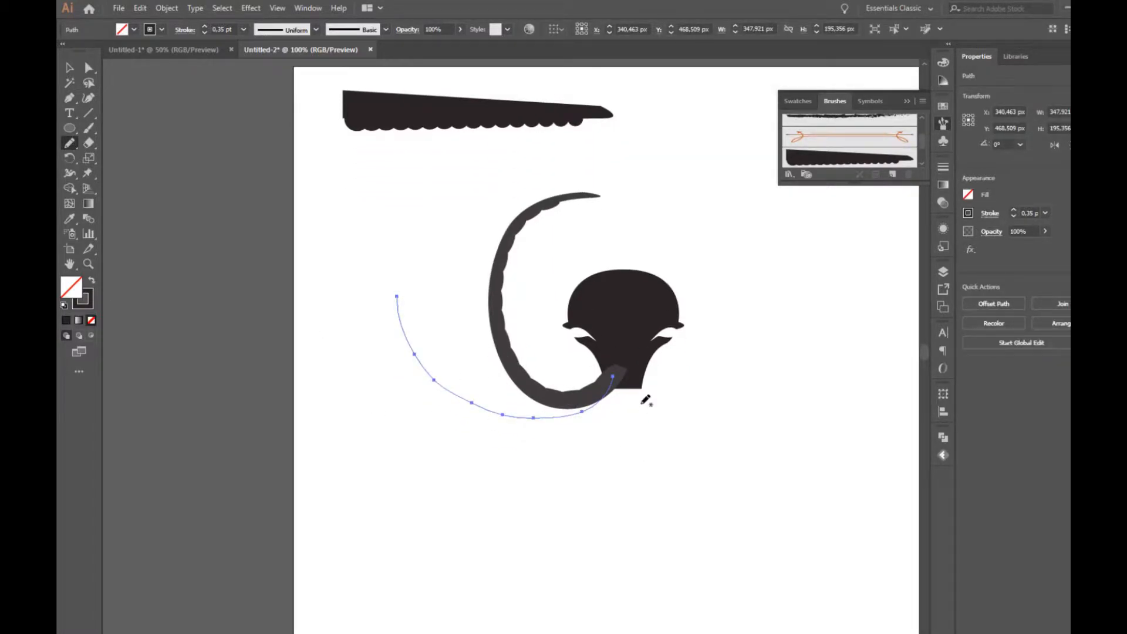
{"action": "mouse_move", "coordinate": [538, 456]}
{"action": "left_mouse_down"}
{"action": "mouse_move", "coordinate": [484, 456]}
{"action": "mouse_move", "coordinate": [388, 406]}
{"action": "mouse_move", "coordinate": [360, 420]}
{"action": "mouse_move", "coordinate": [351, 452]}
{"action": "left_mouse_up"}
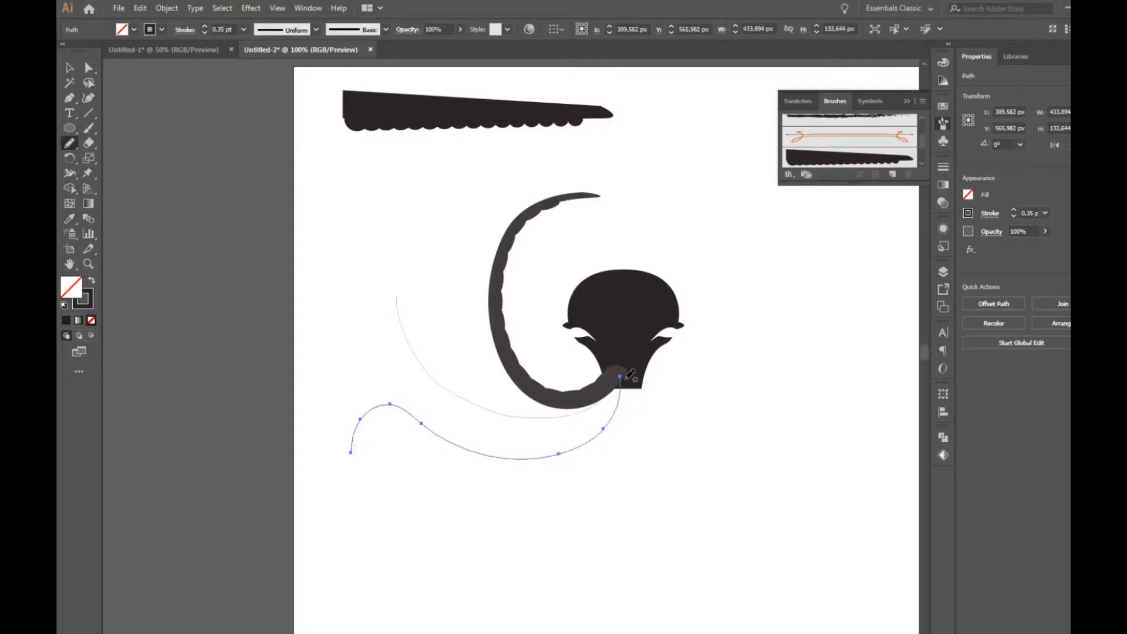
{"action": "mouse_move", "coordinate": [528, 481]}
{"action": "left_mouse_down"}
{"action": "mouse_move", "coordinate": [500, 530]}
{"action": "mouse_move", "coordinate": [498, 570]}
{"action": "mouse_move", "coordinate": [535, 633]}
{"action": "left_mouse_up"}
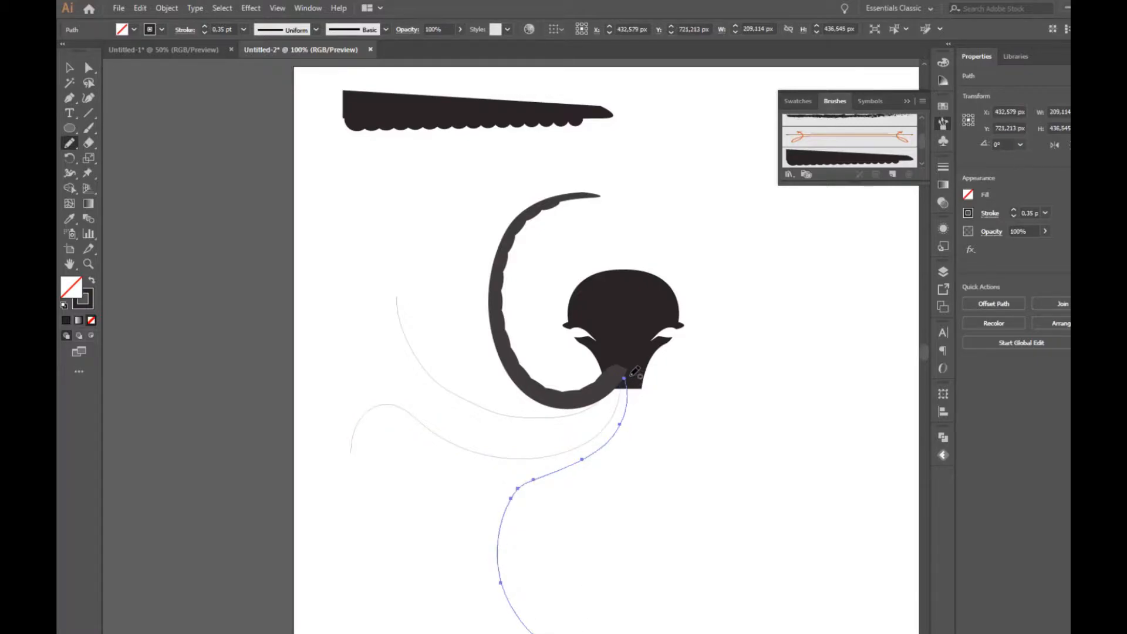
{"action": "mouse_move", "coordinate": [590, 558]}
{"action": "left_mouse_down"}
{"action": "mouse_move", "coordinate": [623, 633]}
{"action": "mouse_move", "coordinate": [634, 633]}
{"action": "left_mouse_up"}
Smooth the upper bend of the innermost downward path with the Smooth tool
{"action": "scroll", "coordinate": [505, 411], "scroll_direction": "down", "scroll_amount": 5}
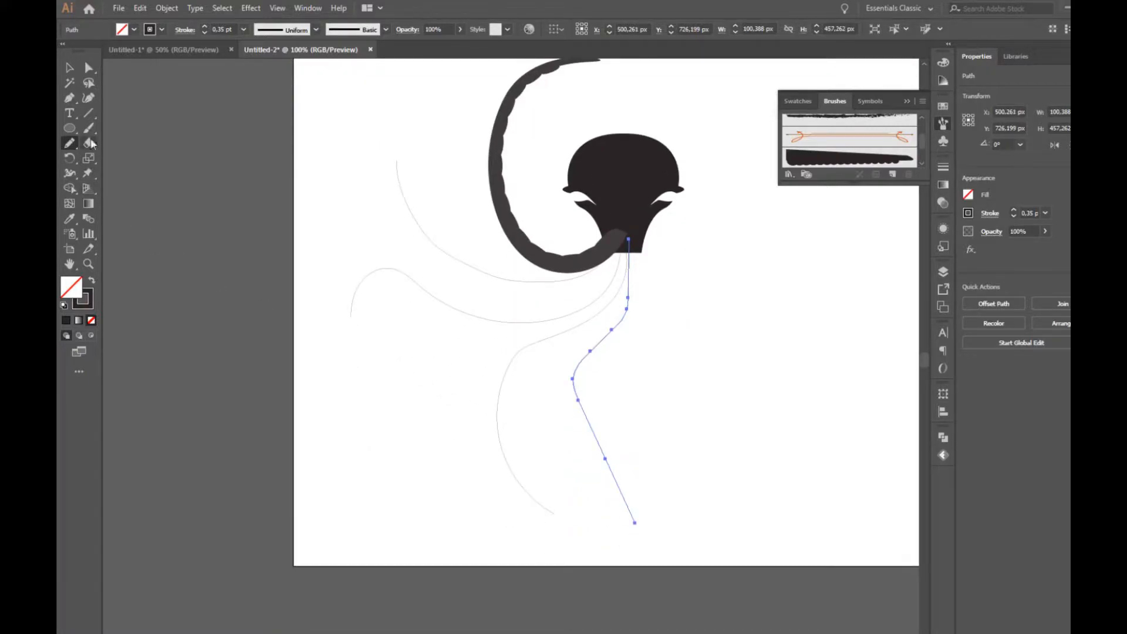
{"action": "left_click_drag", "start_coordinate": [68, 147], "coordinate": [98, 159]}
{"action": "left_click", "coordinate": [116, 175]}
{"action": "mouse_move", "coordinate": [630, 299]}
{"action": "left_mouse_down"}
{"action": "mouse_move", "coordinate": [592, 342]}
{"action": "mouse_move", "coordinate": [576, 423]}
{"action": "left_mouse_up"}
{"action": "left_click_drag", "start_coordinate": [628, 297], "coordinate": [597, 332]}
Redraw the bend of the innermost downward path with the Pencil tool and even it out with the Smooth tool
{"action": "left_click", "coordinate": [71, 144]}
{"action": "left_click", "coordinate": [120, 158]}
{"action": "mouse_move", "coordinate": [614, 330]}
{"action": "left_mouse_down"}
{"action": "mouse_move", "coordinate": [596, 354]}
{"action": "mouse_move", "coordinate": [585, 418]}
{"action": "mouse_move", "coordinate": [591, 357]}
{"action": "mouse_move", "coordinate": [583, 407]}
{"action": "left_mouse_up"}
{"action": "left_click", "coordinate": [70, 143]}
{"action": "left_click", "coordinate": [133, 176]}
{"action": "mouse_move", "coordinate": [631, 312]}
{"action": "left_mouse_down"}
{"action": "mouse_move", "coordinate": [583, 402]}
{"action": "mouse_move", "coordinate": [588, 439]}
{"action": "left_mouse_up"}
{"action": "left_click_drag", "start_coordinate": [607, 337], "coordinate": [596, 420]}
Select the four thin paths together and apply the scalloped tentacle brush to them
{"action": "left_click", "coordinate": [70, 69]}
{"action": "mouse_move", "coordinate": [316, 177]}
{"action": "left_mouse_down"}
{"action": "mouse_move", "coordinate": [459, 340]}
{"action": "mouse_move", "coordinate": [624, 420]}
{"action": "left_mouse_up"}
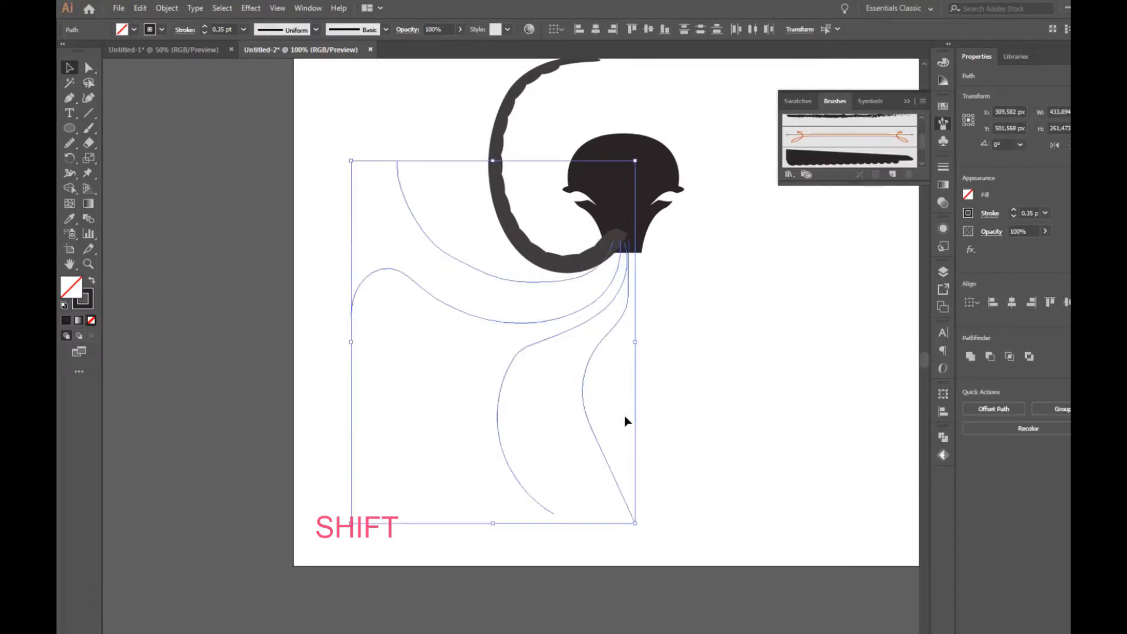
{"action": "left_click", "coordinate": [834, 157]}
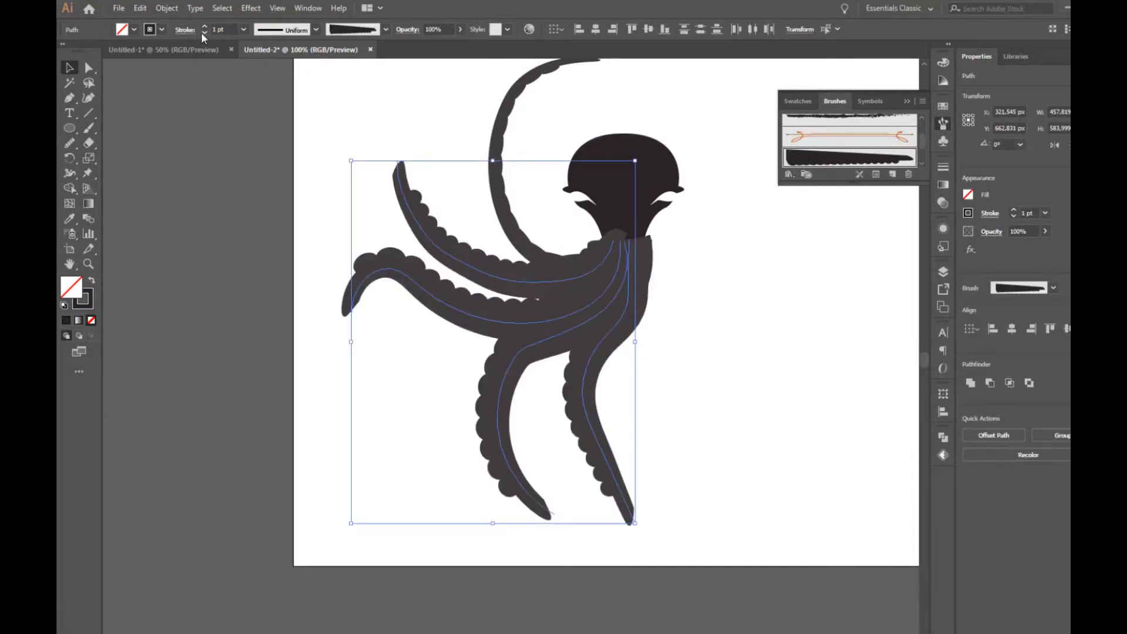
Match the four new tentacles to the first tentacle's 0.35 pt stroke using the Eyedropper
{"action": "left_click", "coordinate": [70, 218]}
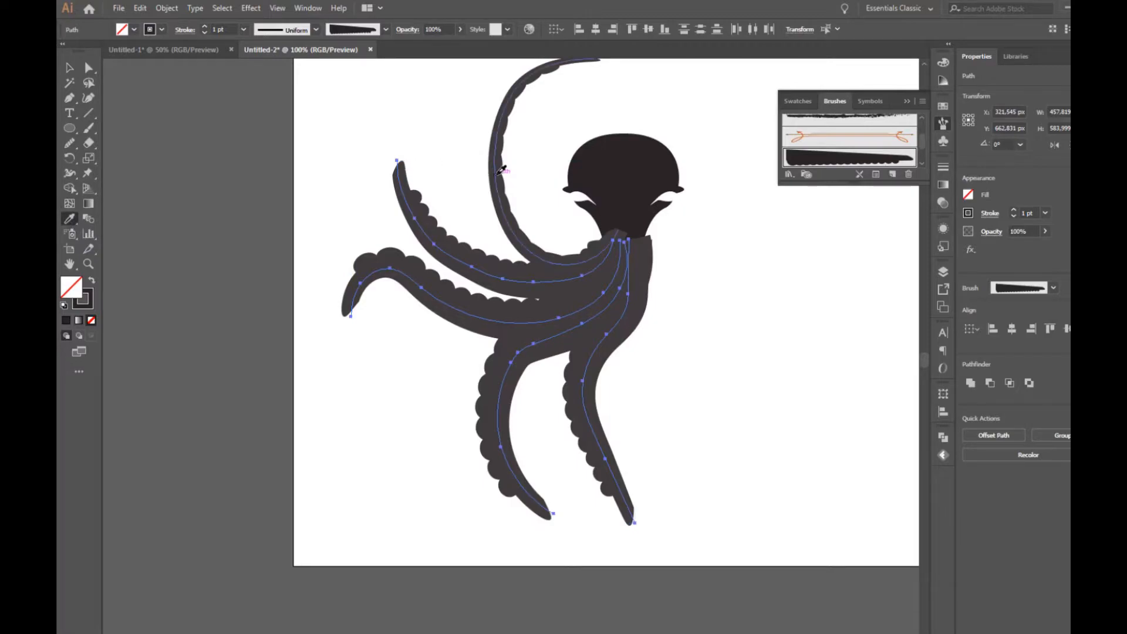
{"action": "left_click", "coordinate": [501, 170]}
{"action": "left_click", "coordinate": [69, 69]}
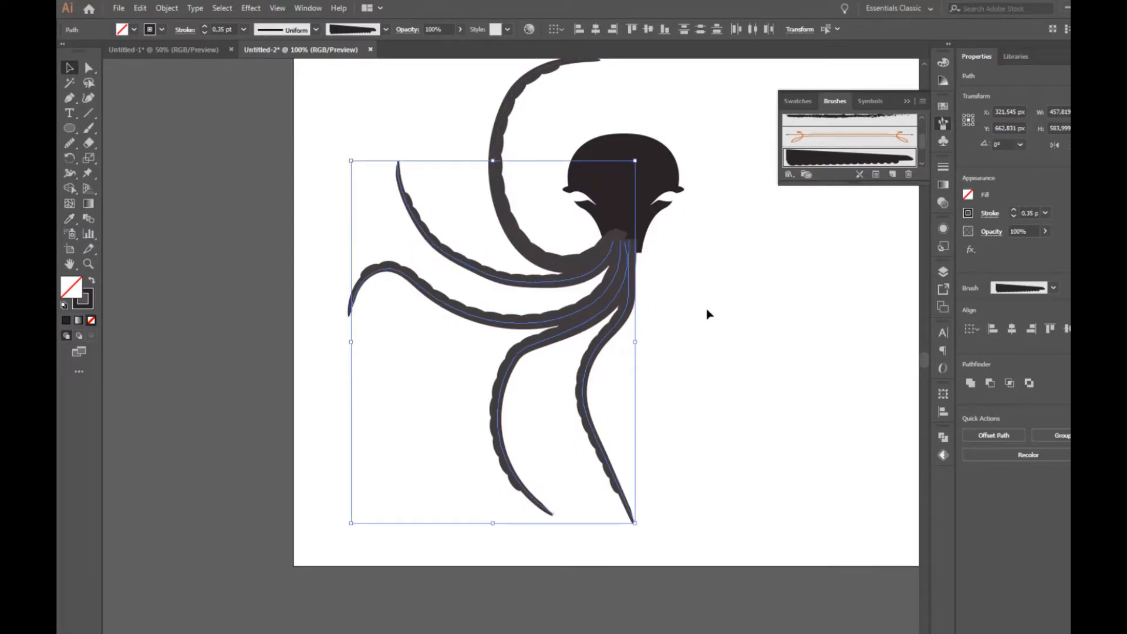
Group the head with all five tentacles and create a copy of the group reflected across the vertical axis
{"action": "left_click_drag", "start_coordinate": [654, 381], "coordinate": [536, 234]}
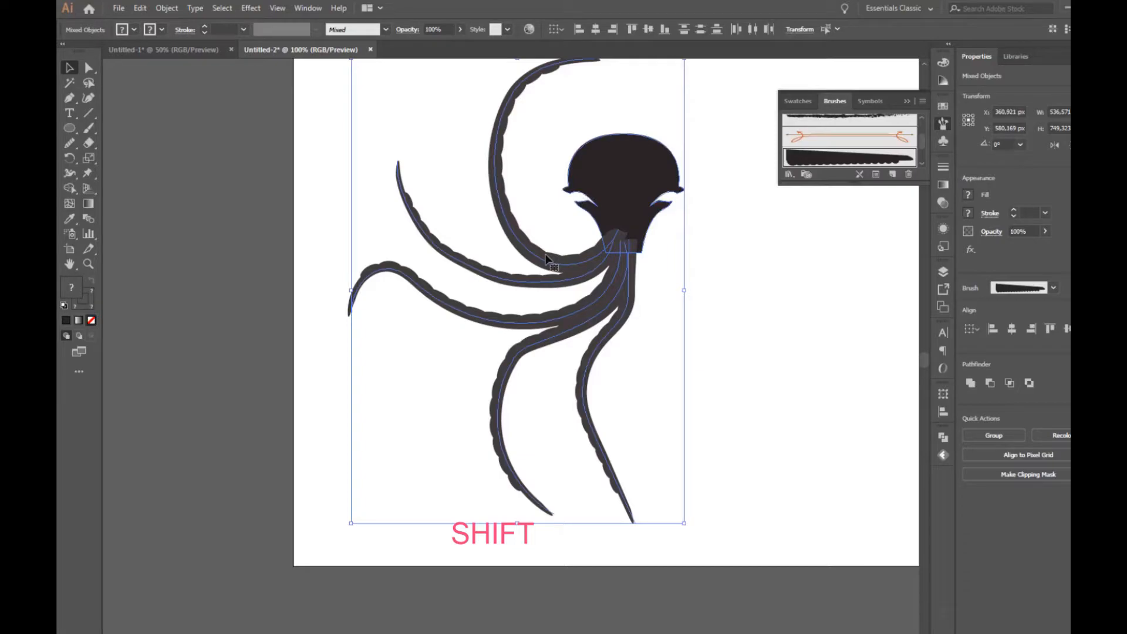
{"action": "key", "text": "ctrl+g"}
{"action": "right_click", "coordinate": [596, 296]}
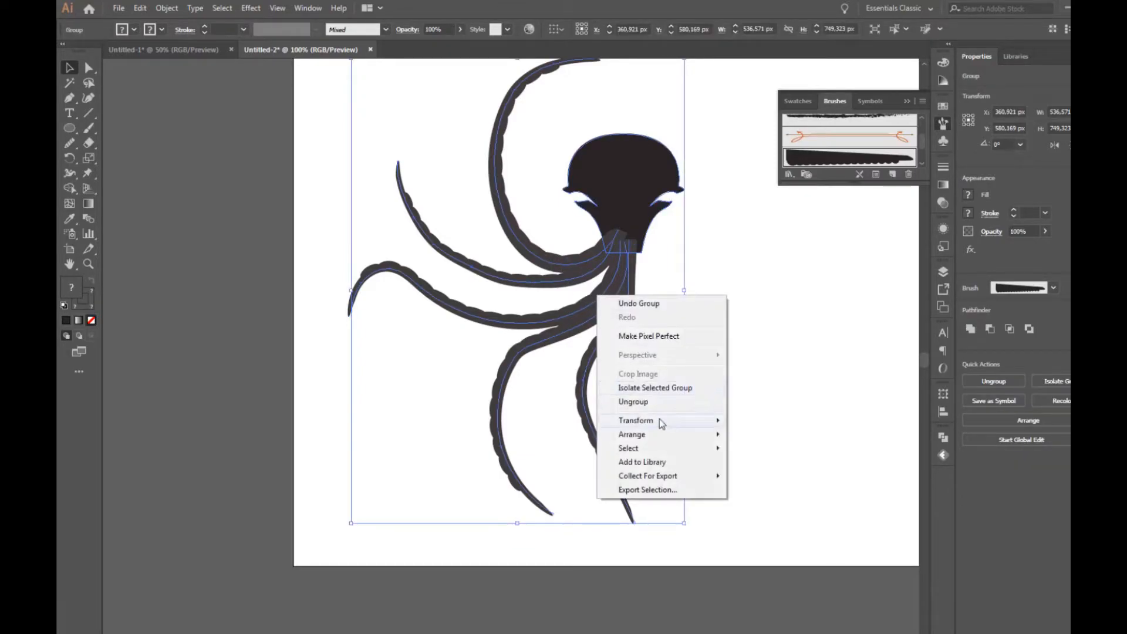
{"action": "mouse_move", "coordinate": [655, 418]}
{"action": "left_click", "coordinate": [758, 463]}
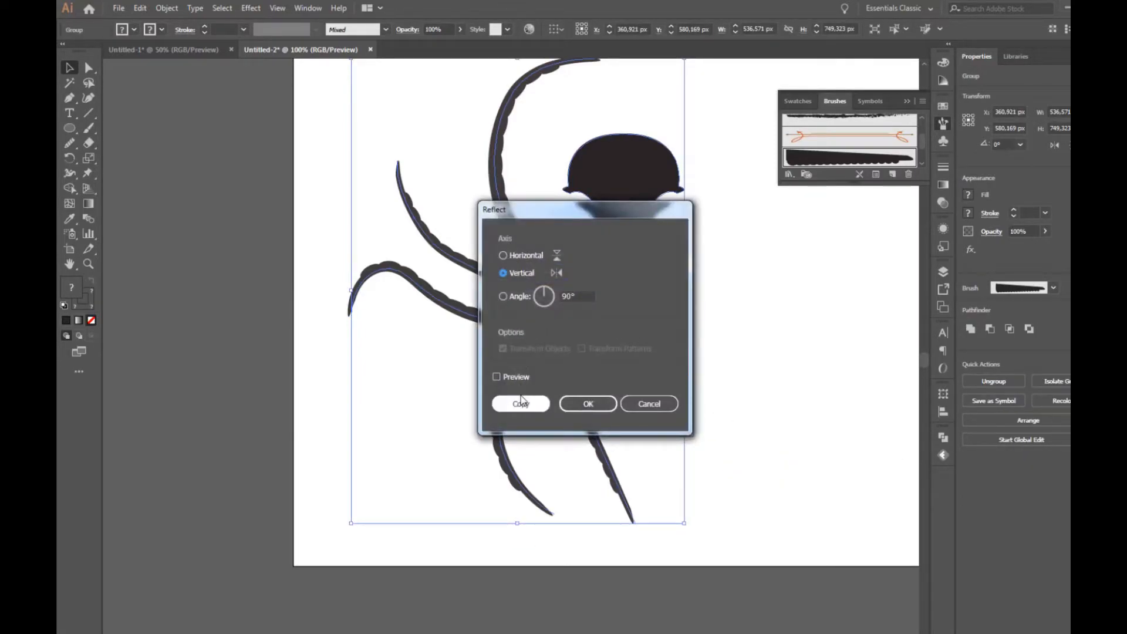
{"action": "left_click", "coordinate": [522, 403]}
Move the reflected group to the right until its head coincides with the original head, at X 700.921 px
{"action": "key", "text": "shift+Right"}
{"action": "key", "text": "shift+Right"}
{"action": "key", "text": "shift+Right"}
{"action": "key", "text": "shift+Right"}
{"action": "key", "text": "shift+Right"}
{"action": "key", "text": "shift+Right"}
{"action": "key", "text": "shift+Right"}
{"action": "key", "text": "shift+Right"}
{"action": "key", "text": "shift+Right"}
{"action": "key", "text": "shift+Right"}
{"action": "key", "text": "shift+Right"}
{"action": "key", "text": "shift+Right"}
{"action": "key", "text": "shift+Right"}
{"action": "key", "text": "shift+Right"}
{"action": "key", "text": "shift+Right"}
{"action": "key", "text": "shift+Right"}
{"action": "key", "text": "shift+Right"}
{"action": "key", "text": "shift+Right"}
{"action": "key", "text": "shift+Right"}
{"action": "key", "text": "shift+Right"}
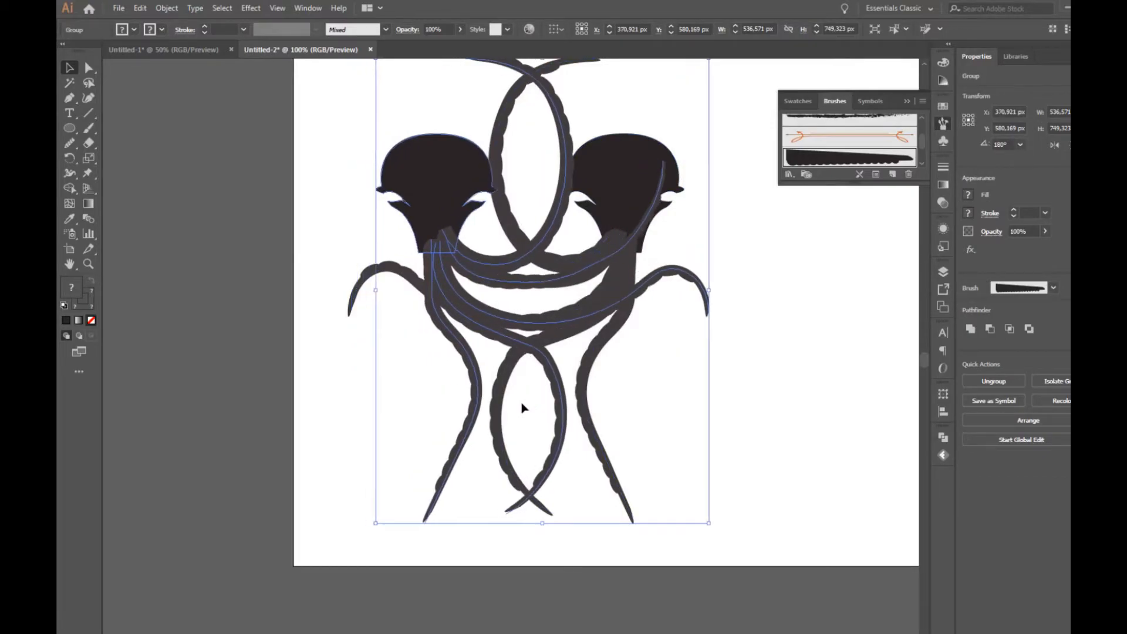
{"action": "key", "text": "shift+Right"}
{"action": "key", "text": "shift+Right"}
{"action": "key", "text": "shift+Right"}
{"action": "key", "text": "shift+Right"}
{"action": "key", "text": "shift+Right"}
{"action": "key", "text": "shift+Right"}
{"action": "key", "text": "shift+Right"}
{"action": "key", "text": "shift+Right"}
{"action": "key", "text": "shift+Right"}
{"action": "key", "text": "shift+Right"}
{"action": "key", "text": "shift+Right"}
{"action": "key", "text": "shift+Right"}
{"action": "key", "text": "shift+Right"}
{"action": "key", "text": "shift+Right"}
{"action": "key", "text": "shift+Right"}
{"action": "key", "text": "shift+Right"}
{"action": "key", "text": "shift+Right"}
{"action": "key", "text": "shift+Right"}
{"action": "key", "text": "shift+Right"}
{"action": "key", "text": "shift+Right"}
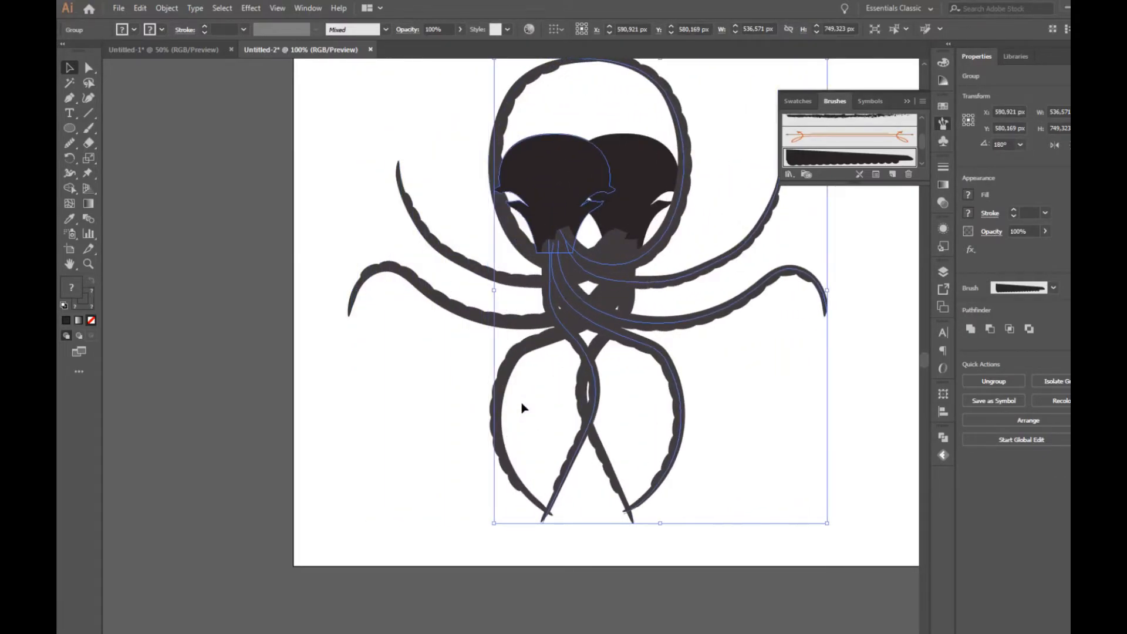
{"action": "key", "text": "shift+Left"}
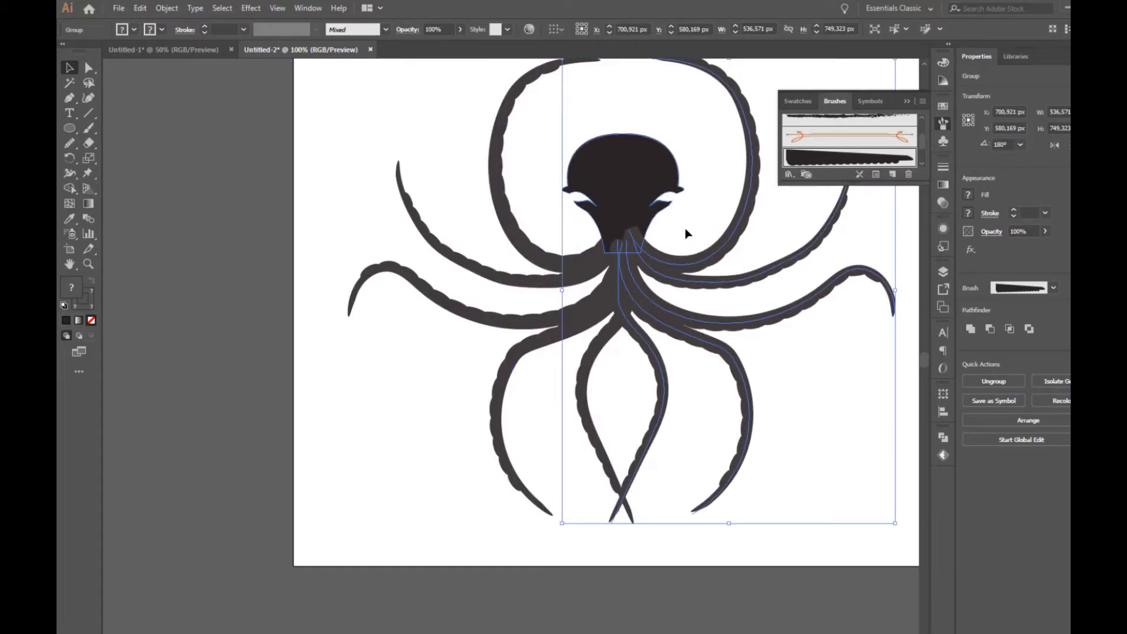
Flip the art brush stroke across its path on the reflected group so its scallops mirror the original tentacles
{"action": "left_click", "coordinate": [875, 175]}
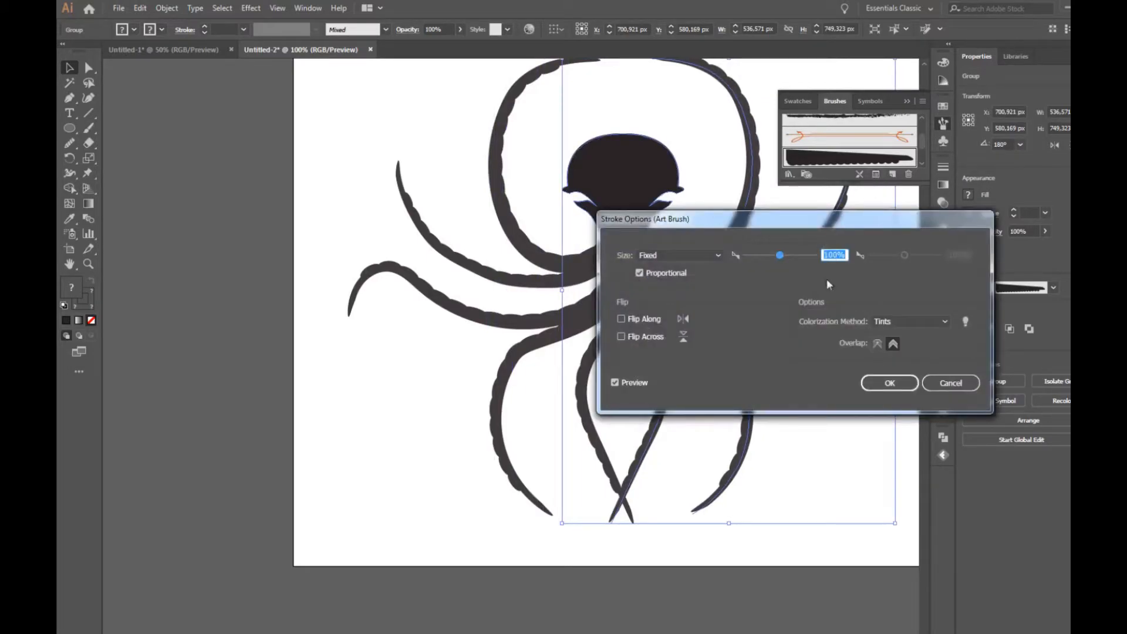
{"action": "left_click", "coordinate": [621, 337]}
{"action": "left_click", "coordinate": [887, 383]}
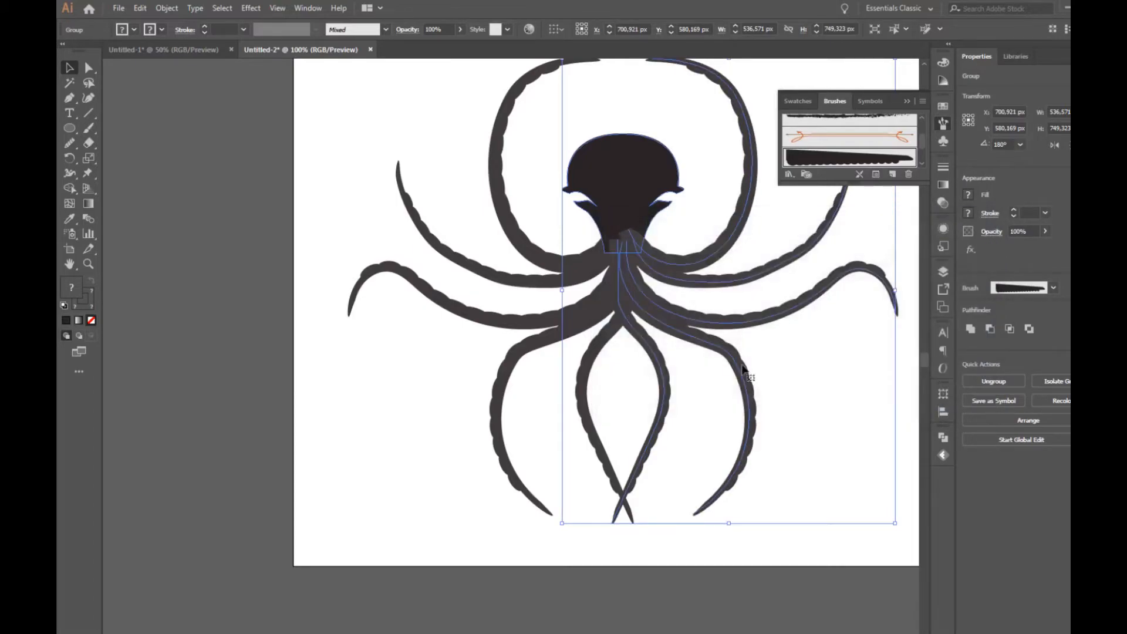
Expand the appearance of both octopus halves and unite them into one single shape
{"action": "left_click", "coordinate": [587, 252], "text": "shift"}
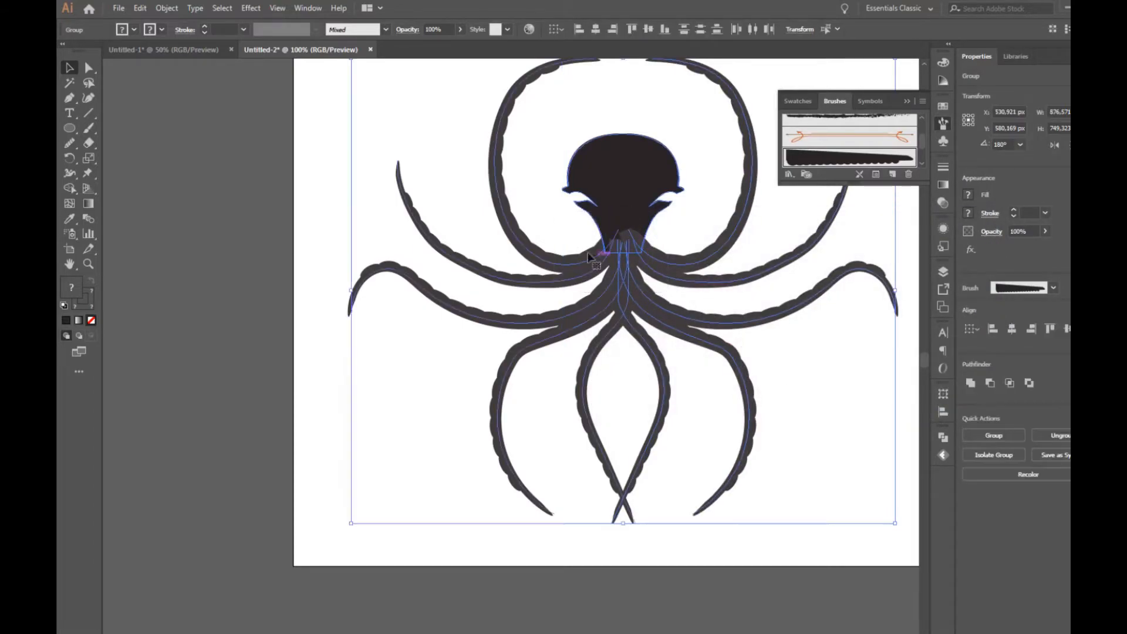
{"action": "left_click", "coordinate": [167, 8]}
{"action": "left_click", "coordinate": [200, 157]}
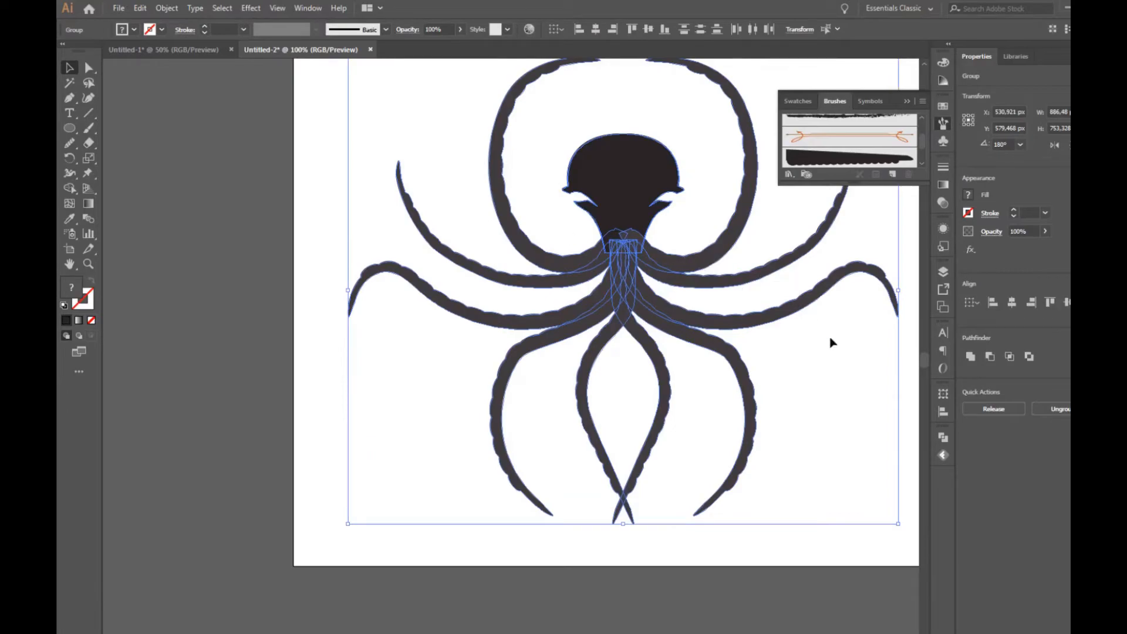
{"action": "left_click", "coordinate": [943, 437]}
{"action": "left_click", "coordinate": [796, 465]}
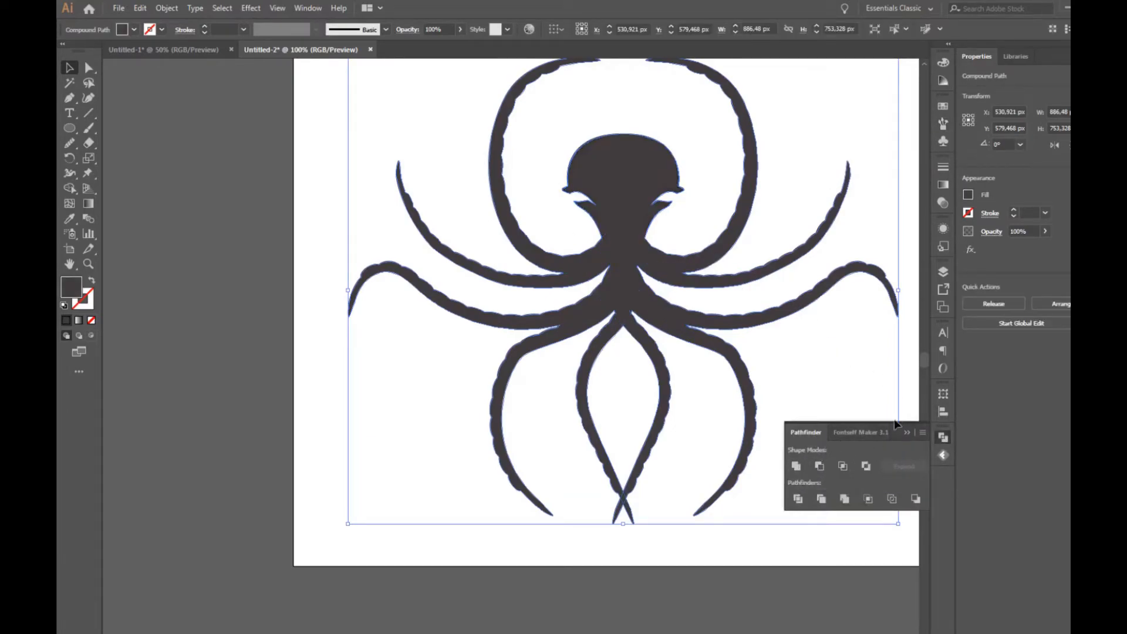
{"action": "left_click", "coordinate": [906, 432]}
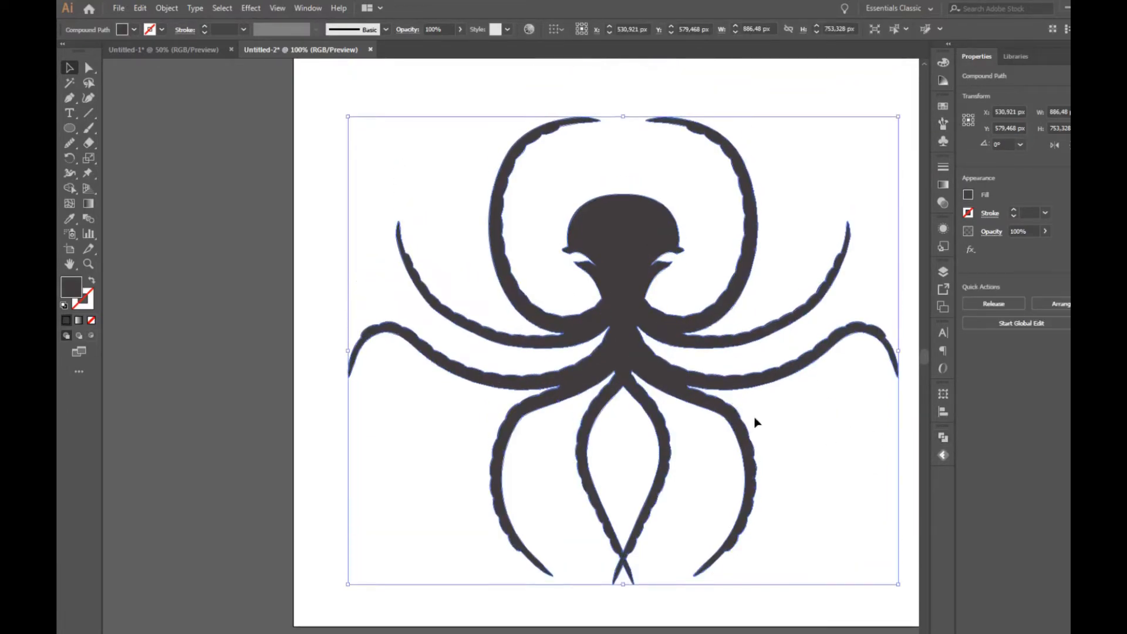
Delete the leftover scalloped tentacle shape above the octopus
{"action": "scroll", "coordinate": [755, 422], "scroll_direction": "up", "scroll_amount": 2}
{"action": "key", "text": "ctrl+minus"}
{"action": "left_click", "coordinate": [593, 185]}
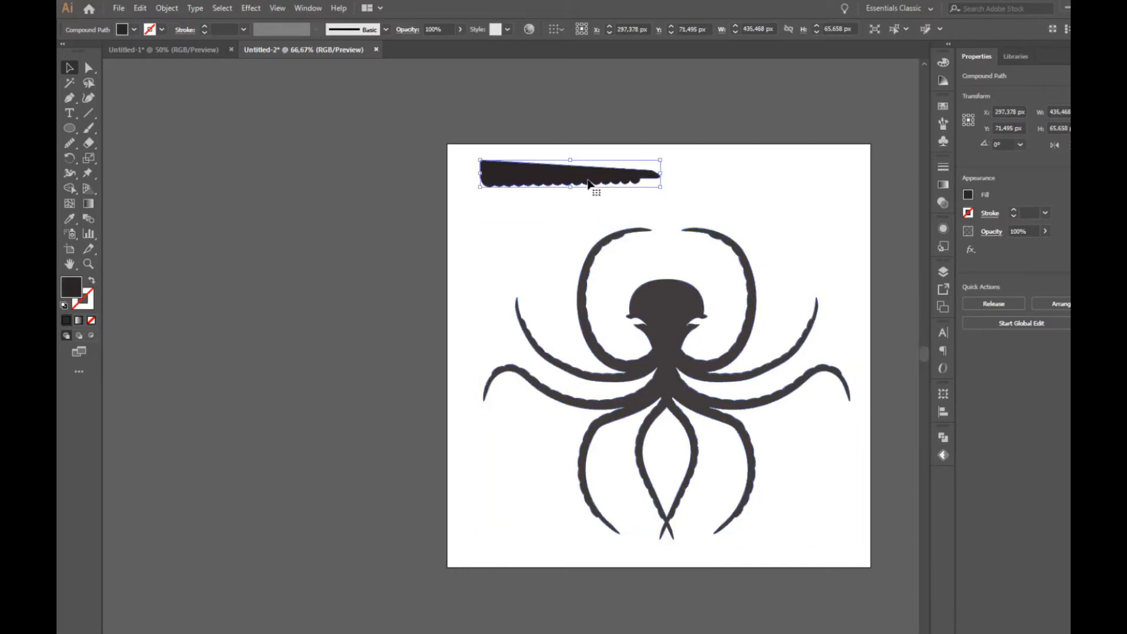
{"action": "key", "text": "Delete"}
Center the octopus horizontally and vertically on the artboard and fill it with blue
{"action": "left_click_drag", "start_coordinate": [661, 324], "coordinate": [661, 303]}
{"action": "left_click", "coordinate": [560, 28]}
{"action": "left_click", "coordinate": [587, 70]}
{"action": "left_click", "coordinate": [595, 29]}
{"action": "left_click", "coordinate": [649, 28]}
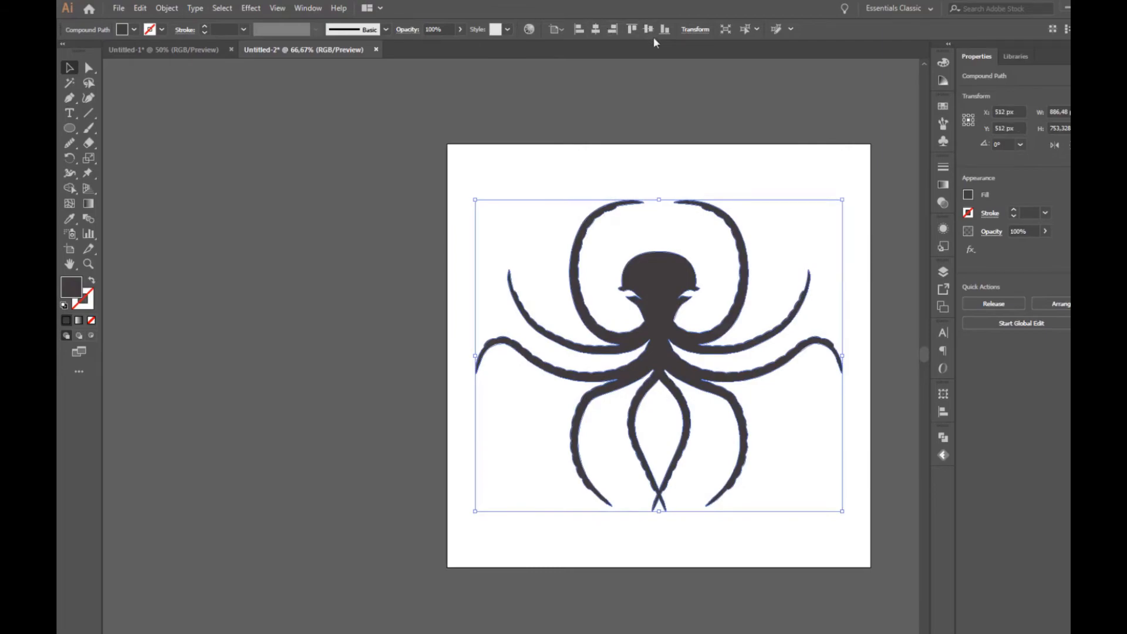
{"action": "left_click", "coordinate": [943, 107]}
{"action": "left_click", "coordinate": [864, 155]}
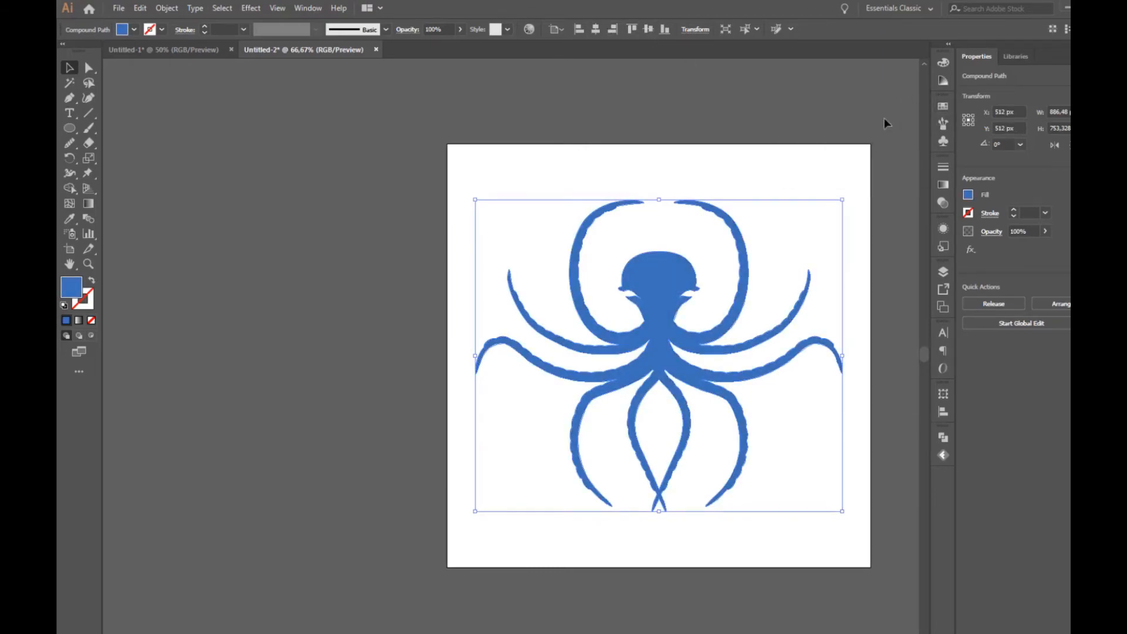
Draw a 1024 × 1024 px rectangle covering the artboard, filled with #2b2b2b, and send it behind the octopus
{"action": "left_click_drag", "start_coordinate": [70, 128], "coordinate": [126, 128]}
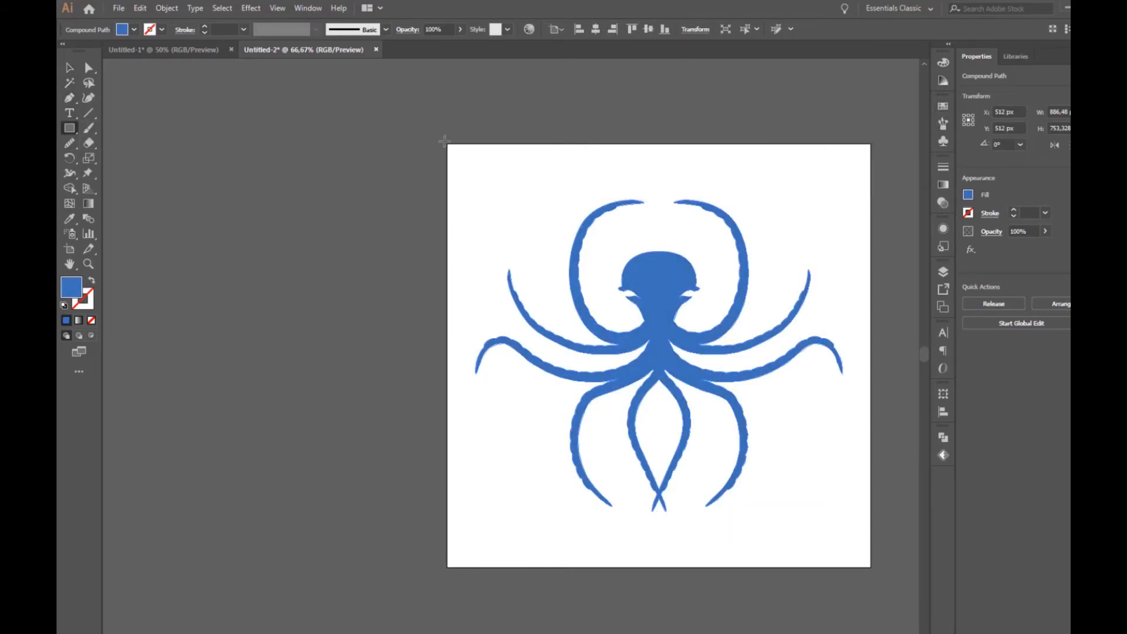
{"action": "left_click_drag", "start_coordinate": [446, 143], "coordinate": [871, 567]}
{"action": "double_click", "coordinate": [72, 286]}
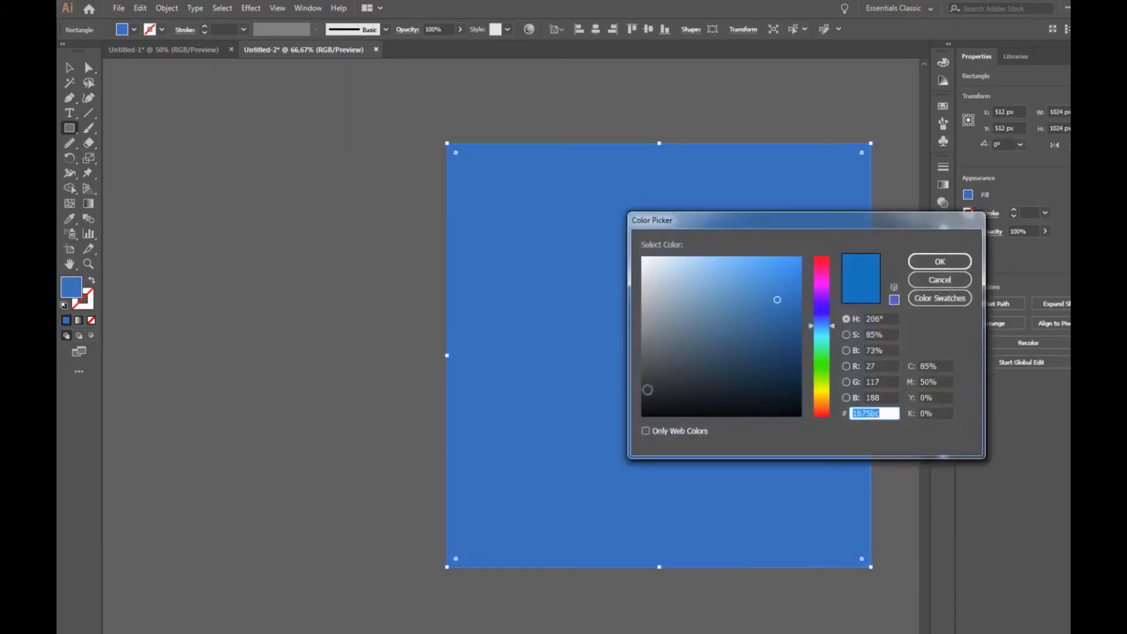
{"action": "type", "text": "2b2b2b"}
{"action": "left_click", "coordinate": [922, 263]}
{"action": "key", "text": "ctrl+shift+bracketleft"}
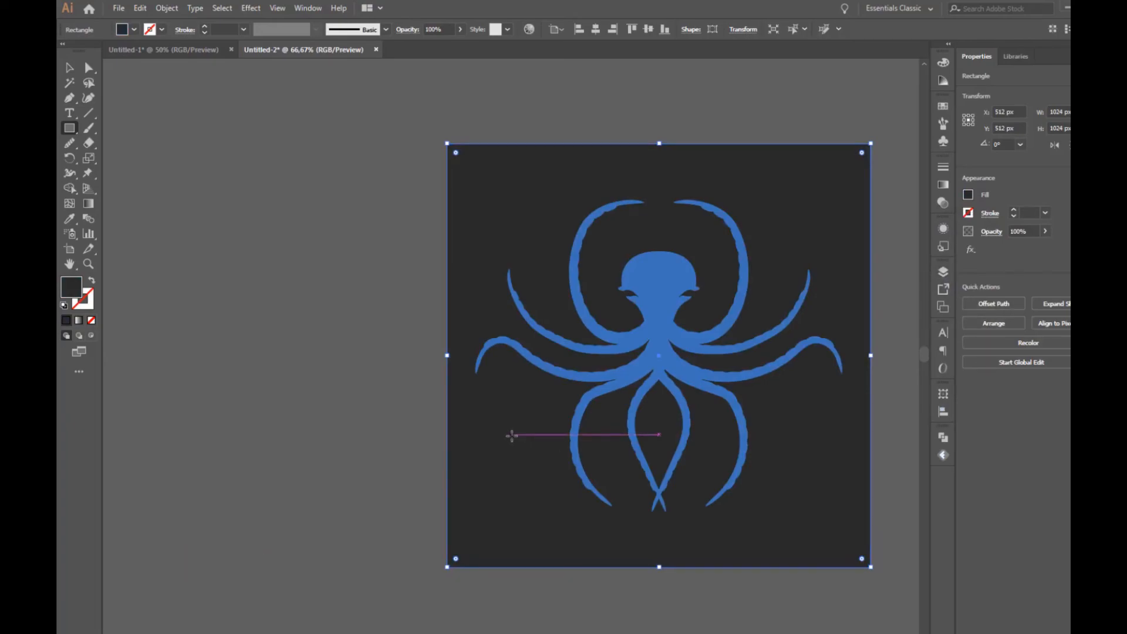
Hide the panels and fit the artboard in the window to view the finished octopus
{"action": "key", "text": "ctrl+0"}
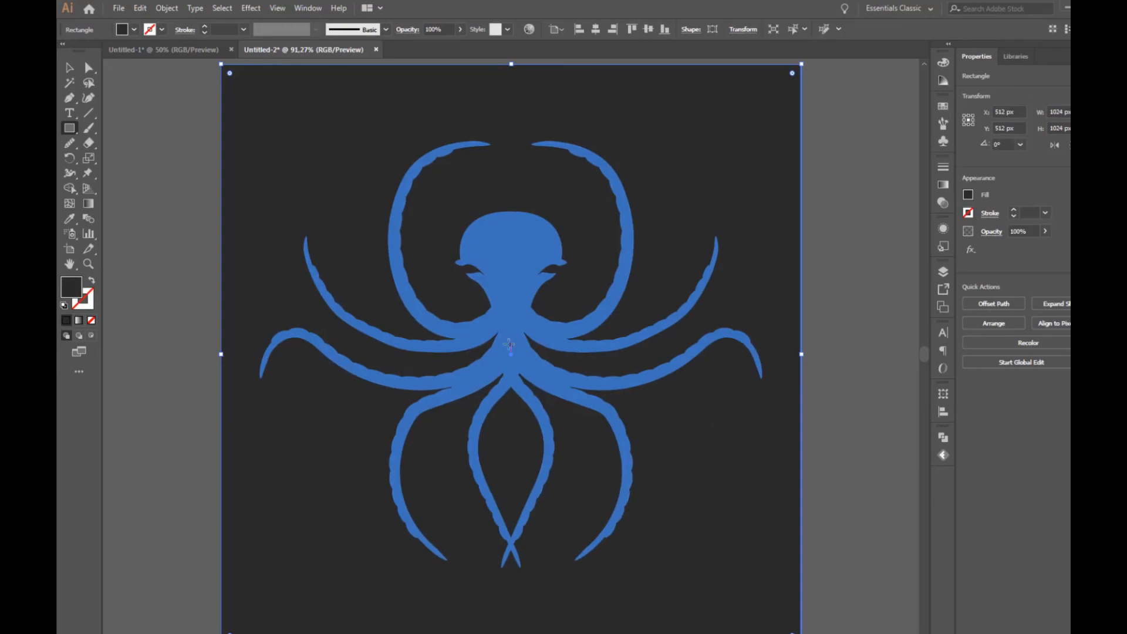
{"action": "key", "text": "Tab"}
{"action": "key", "text": "ctrl+0"}
{"action": "left_click", "coordinate": [918, 466]}
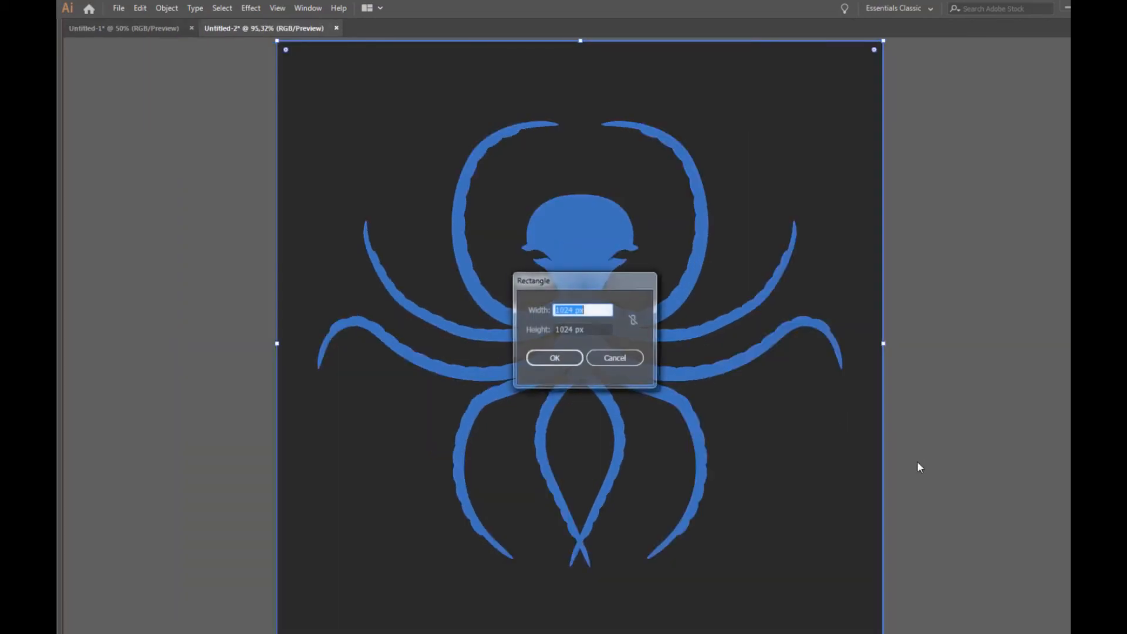
{"action": "left_click", "coordinate": [614, 357]}
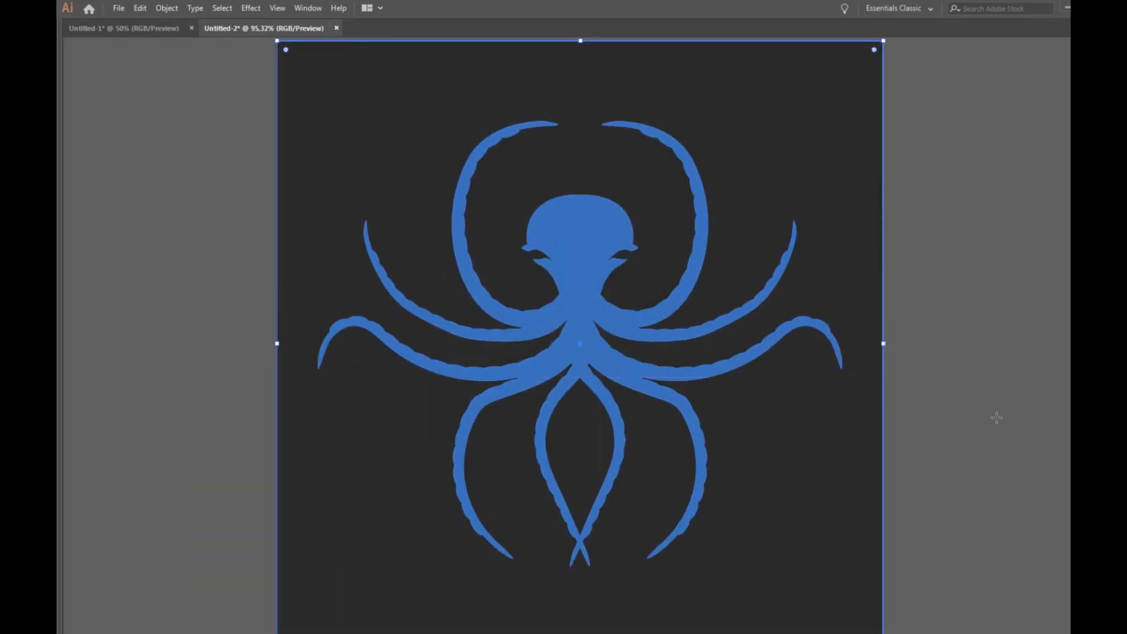